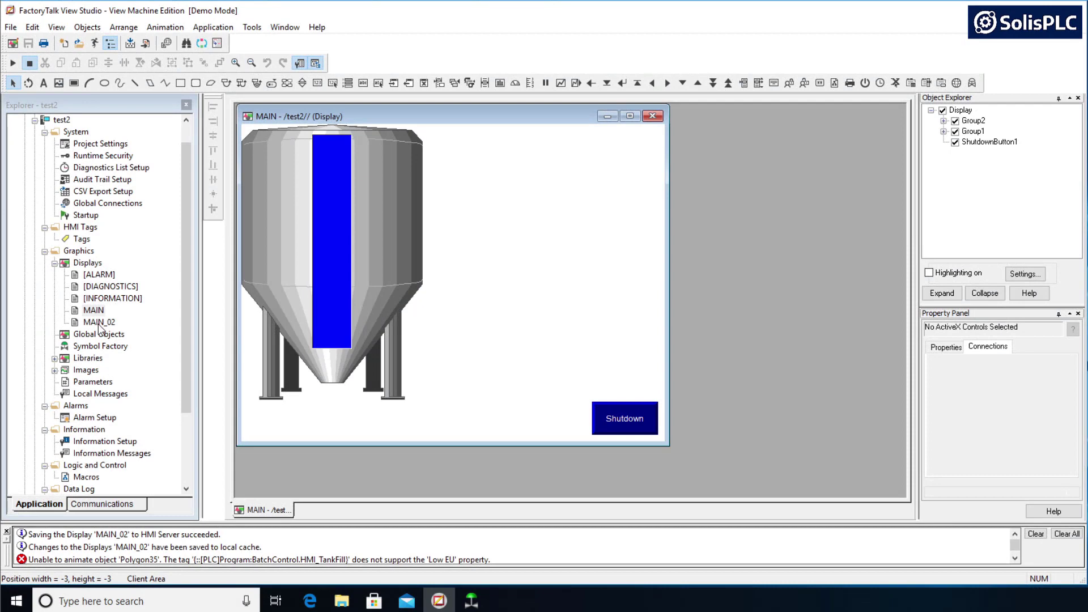
Step: Browse the tank symbols in the Symbol Factory graphics library, then close it
{"action": "double_click", "coordinate": [64, 346]}
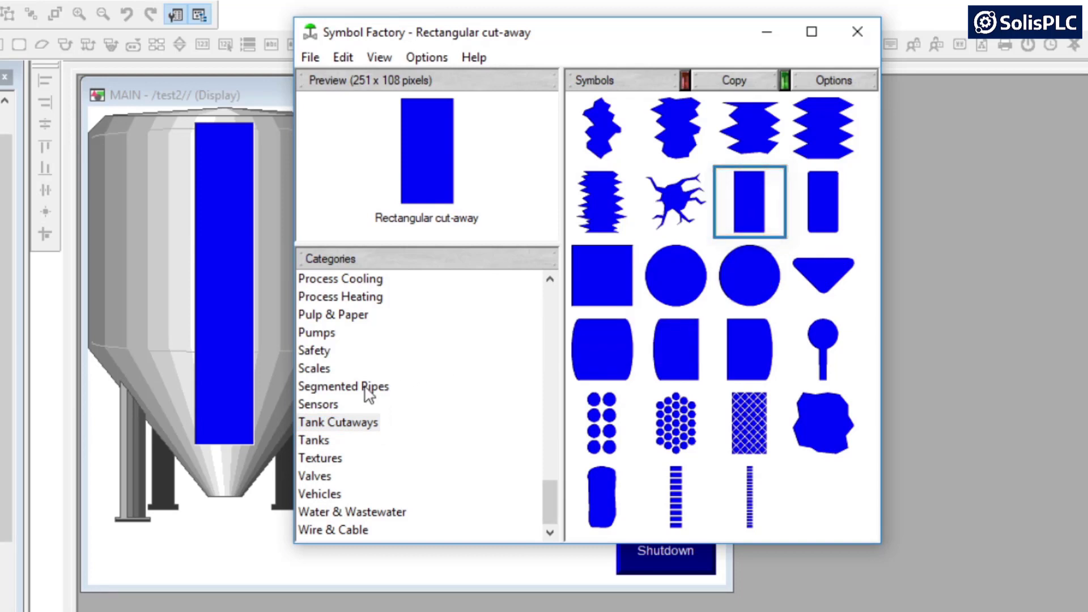
{"action": "left_click", "coordinate": [315, 441]}
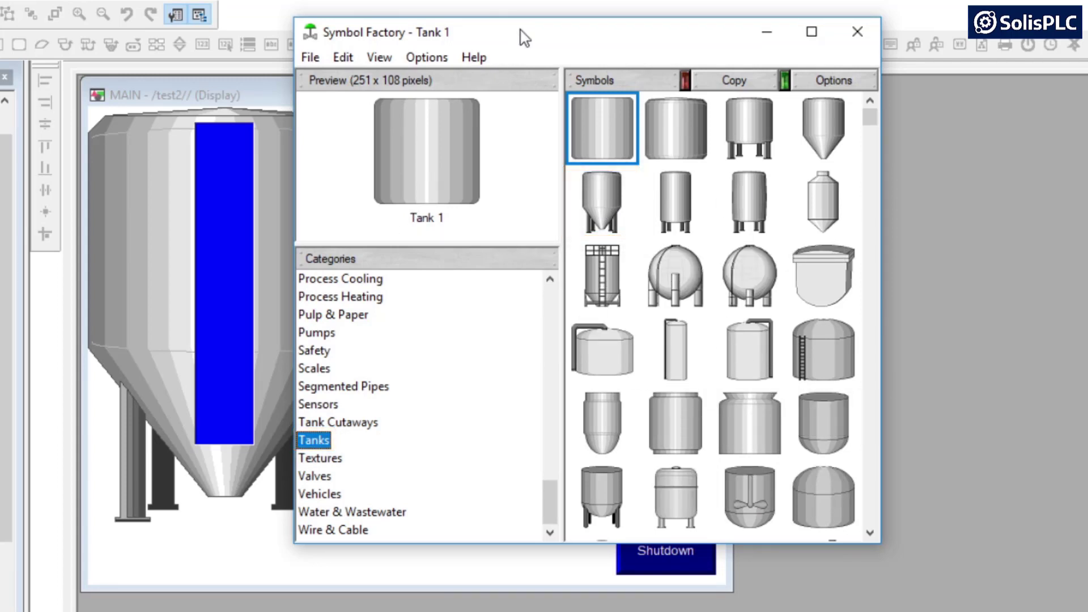
{"action": "left_click", "coordinate": [857, 31]}
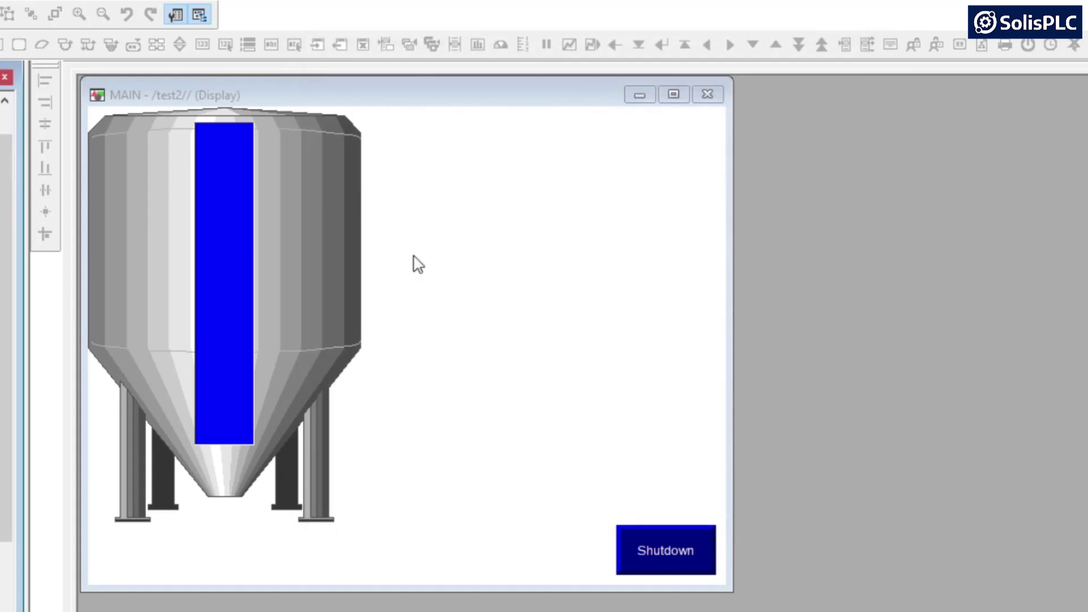
Step: Select the tank's blue fill bar, then view TankFillTimer's rung counting toward its 10000 preset
{"action": "left_click", "coordinate": [240, 249]}
{"action": "left_click", "coordinate": [311, 258]}
{"action": "left_click", "coordinate": [233, 267]}
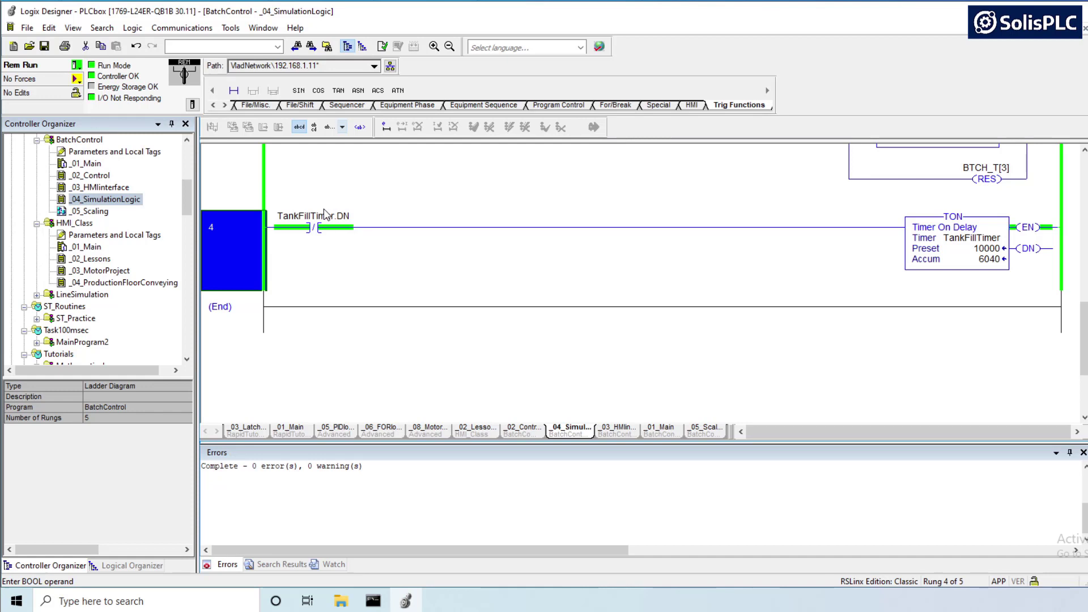
{"action": "mouse_move", "coordinate": [326, 215]}
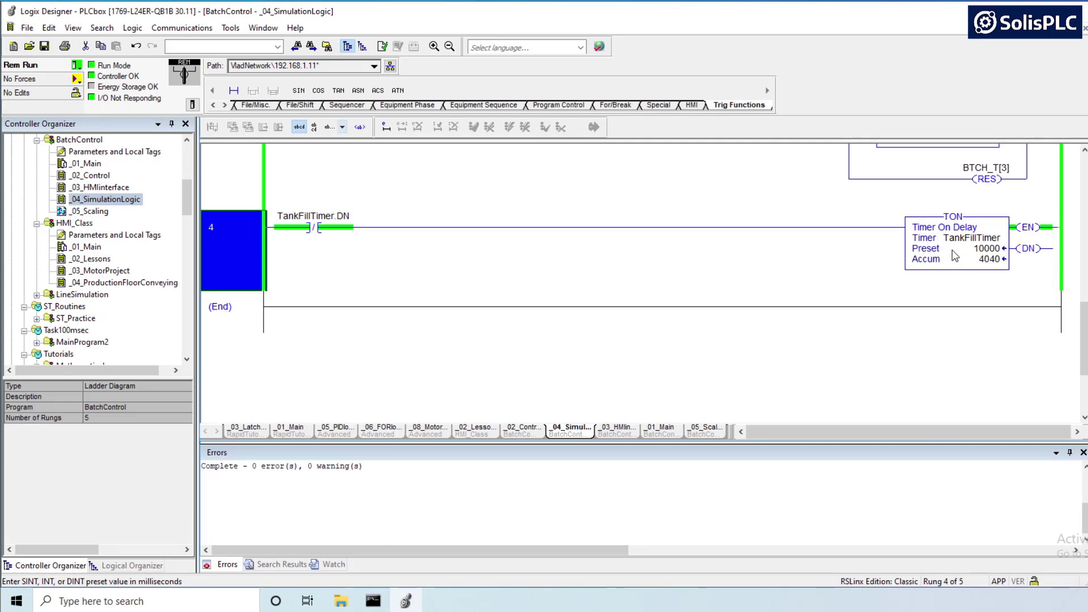
{"action": "mouse_move", "coordinate": [988, 268]}
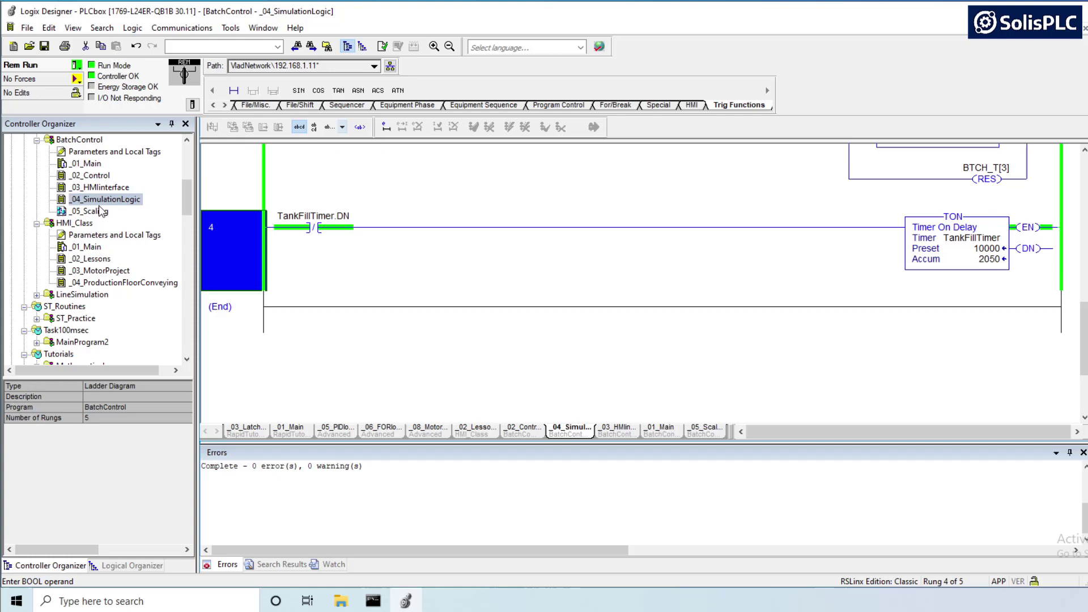
Step: Open _05_Scaling to see TankFillTimer.ACC scaled from 0–10000 to 0–100 on HMI_TankFill
{"action": "double_click", "coordinate": [100, 211]}
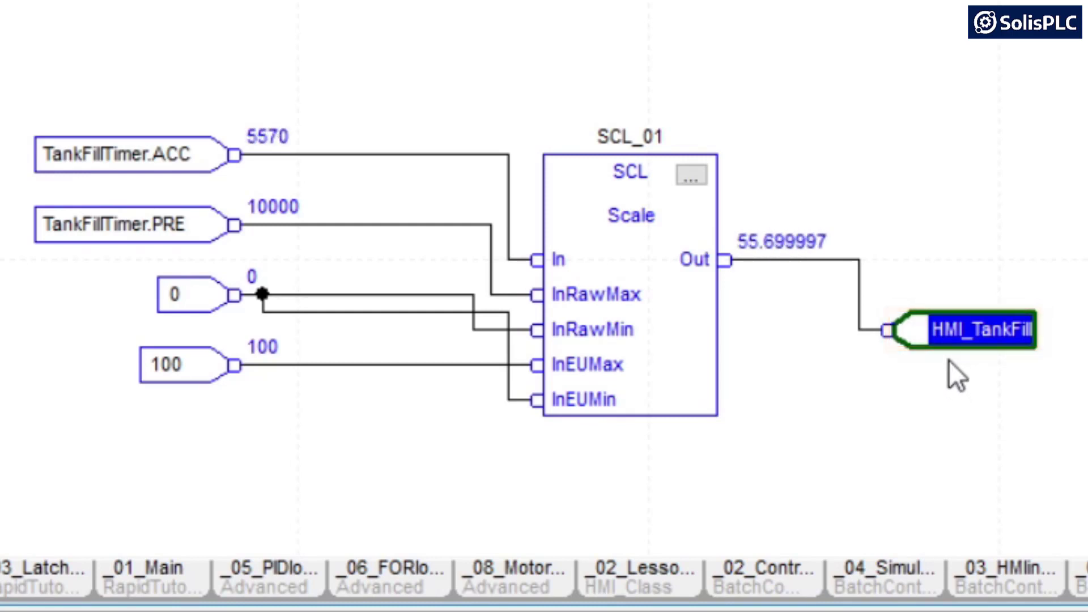
{"action": "mouse_move", "coordinate": [744, 255]}
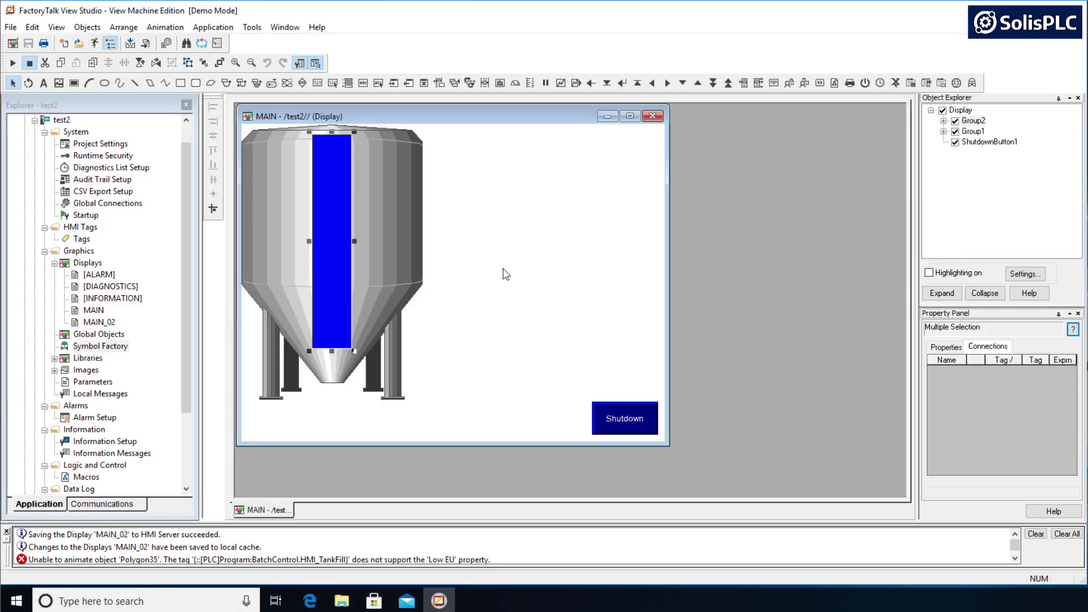
Step: Enter the tank group and select the blue bar until Polygon35 (60 × 324) is chosen
{"action": "left_click", "coordinate": [488, 281]}
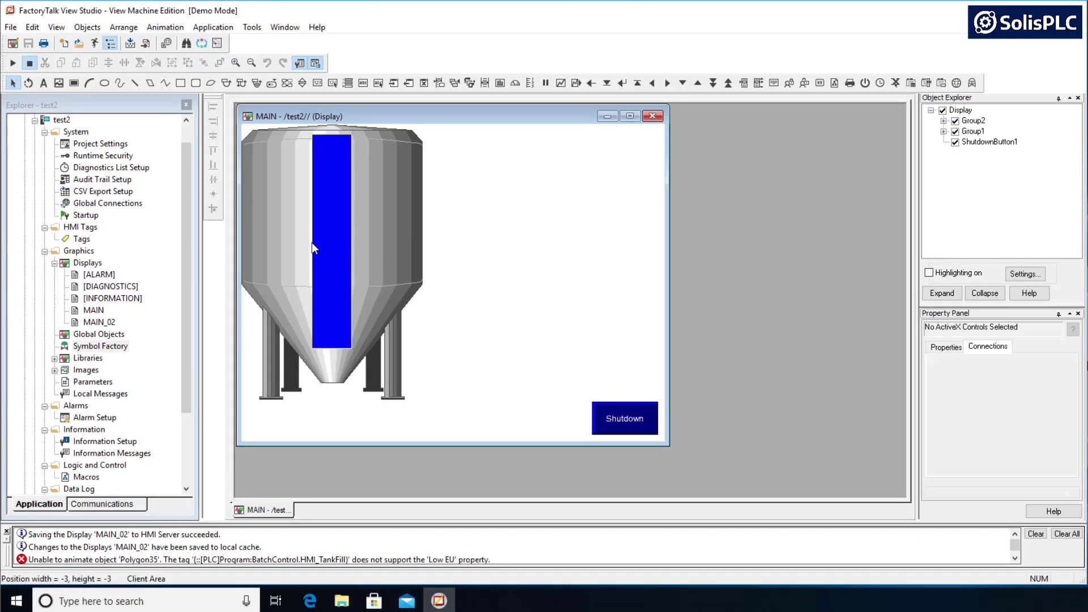
{"action": "left_click", "coordinate": [339, 252]}
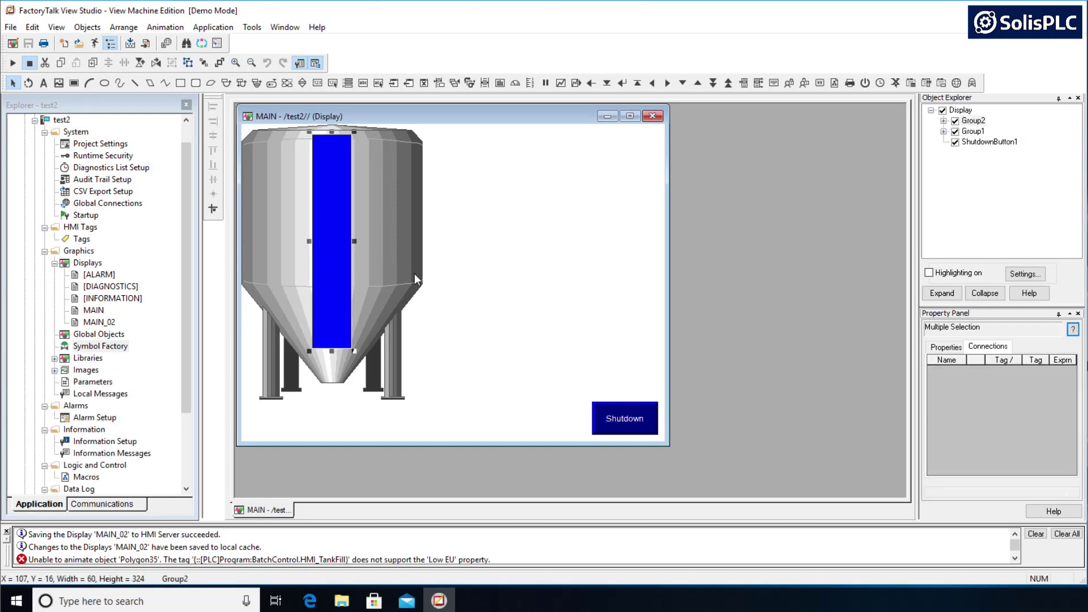
{"action": "double_click", "coordinate": [332, 217]}
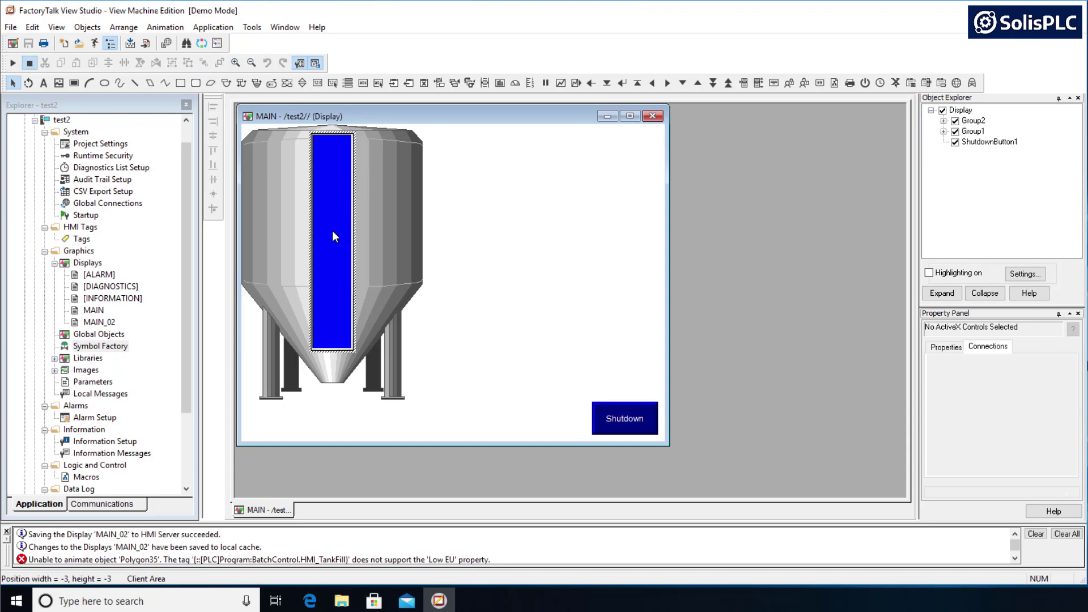
{"action": "left_click", "coordinate": [333, 229]}
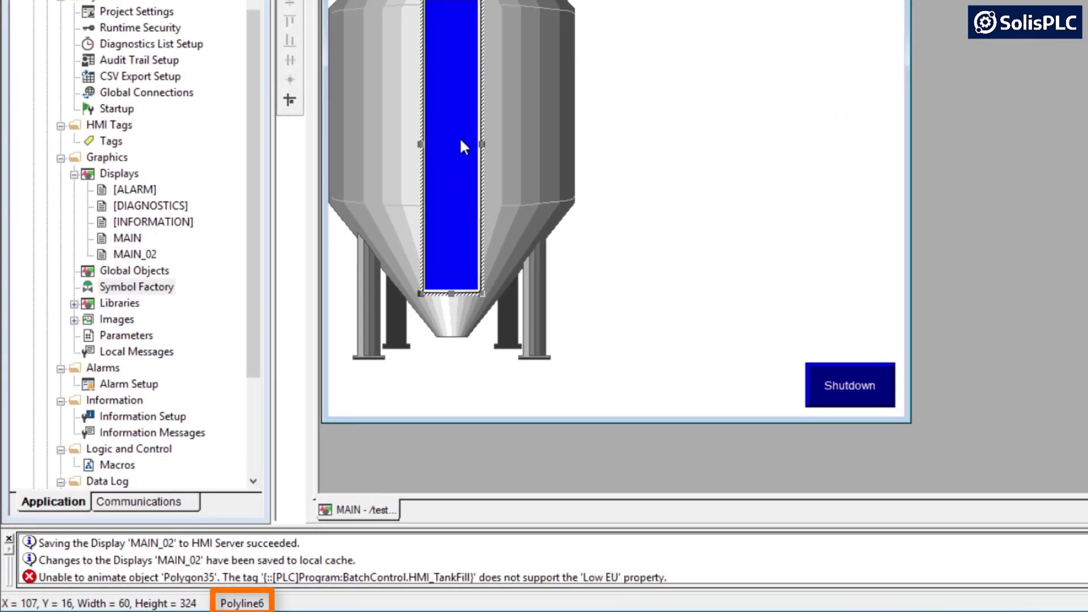
{"action": "left_click", "coordinate": [461, 140]}
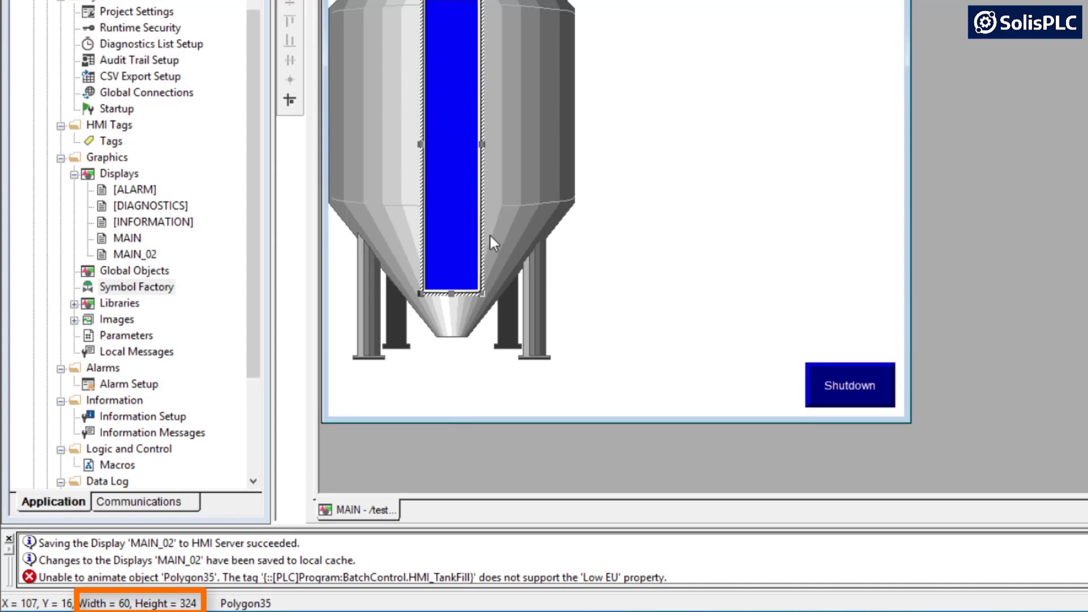
Step: Uncheck Back color in Polygon35's properties and apply, leaving the fill bar empty
{"action": "right_click", "coordinate": [453, 127]}
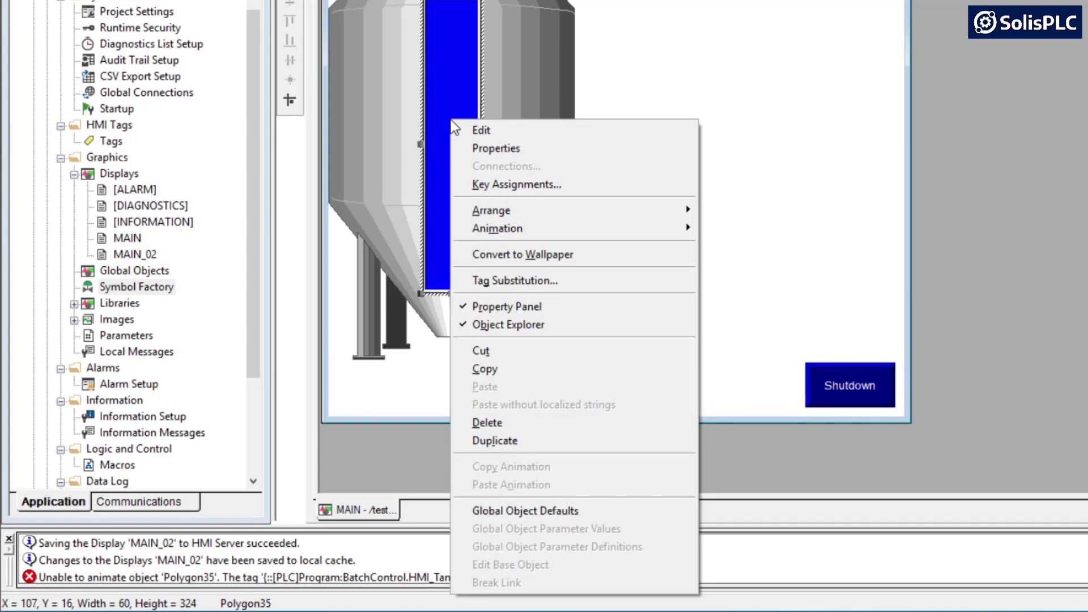
{"action": "left_click", "coordinate": [479, 141]}
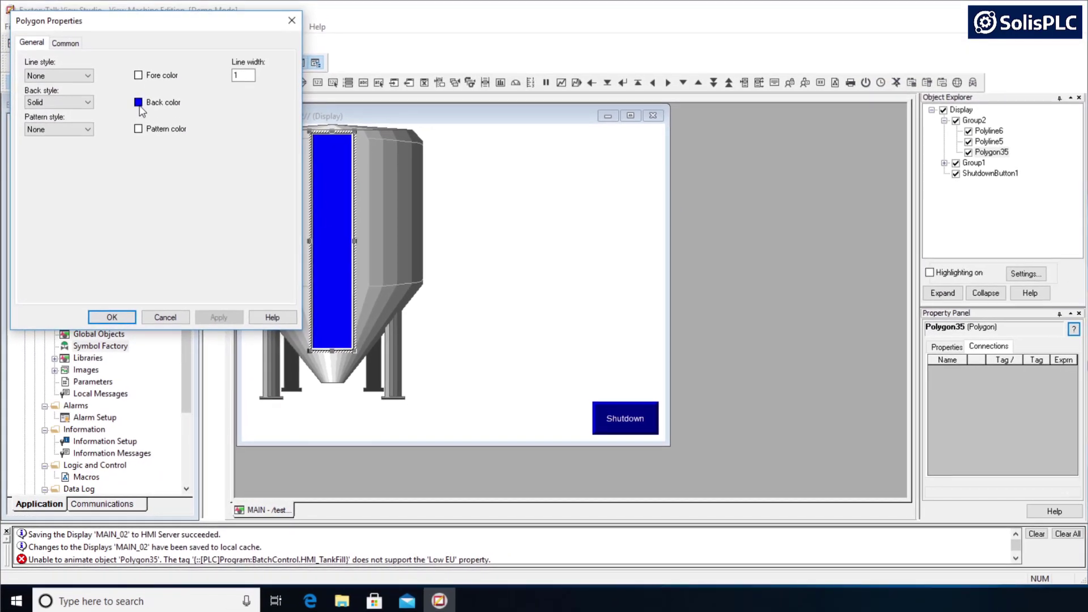
{"action": "left_click", "coordinate": [139, 103]}
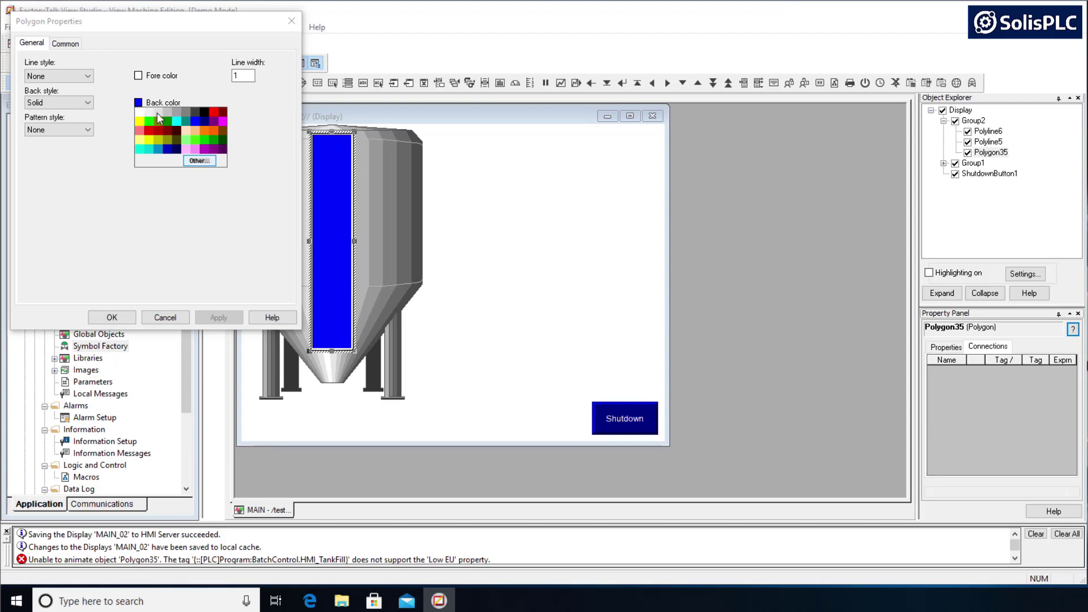
{"action": "left_click", "coordinate": [148, 111]}
{"action": "left_click", "coordinate": [224, 316]}
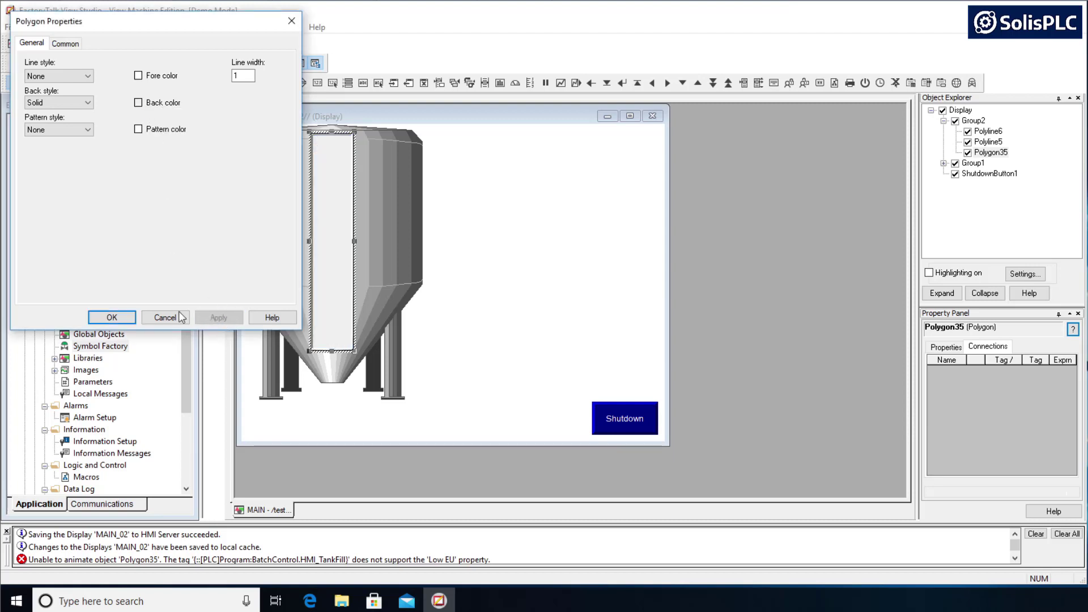
{"action": "left_click", "coordinate": [117, 317]}
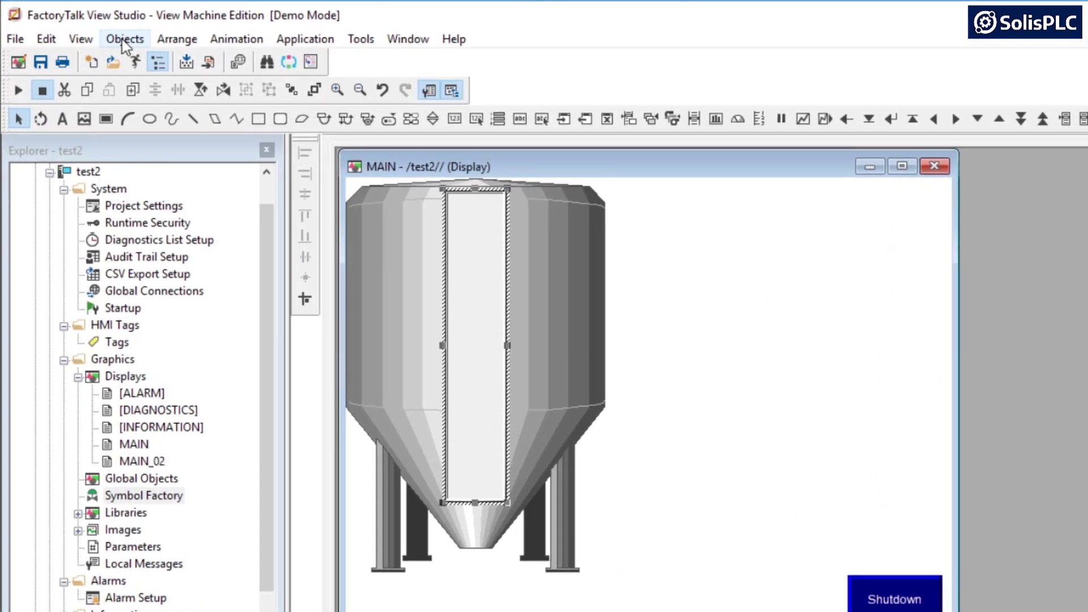
Step: Draw an image object placeholder inside the tank's panel
{"action": "left_click", "coordinate": [122, 42]}
{"action": "mouse_move", "coordinate": [126, 108]}
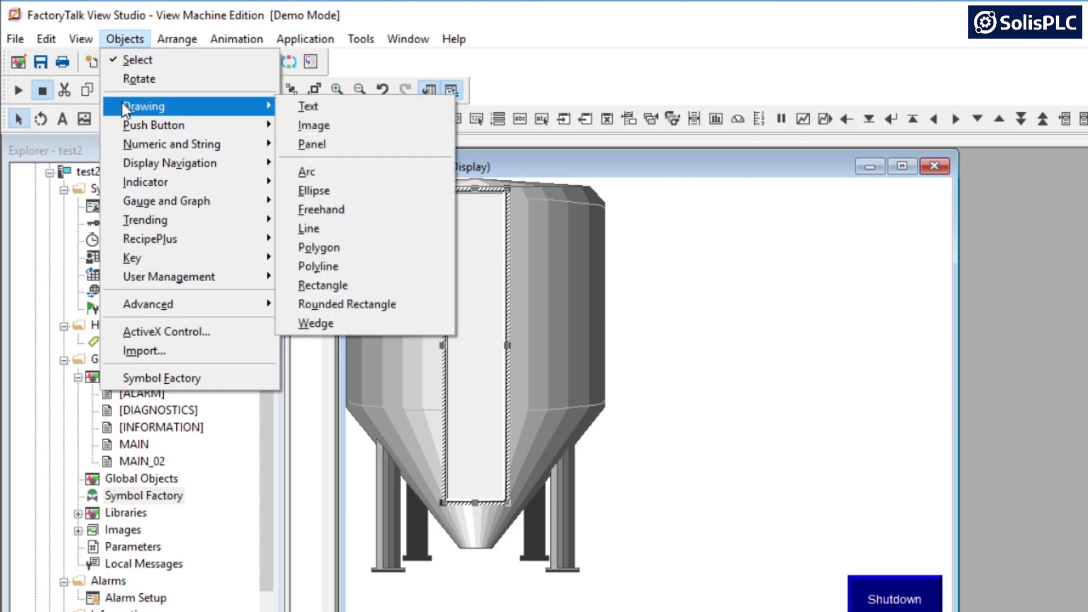
{"action": "left_click", "coordinate": [312, 129]}
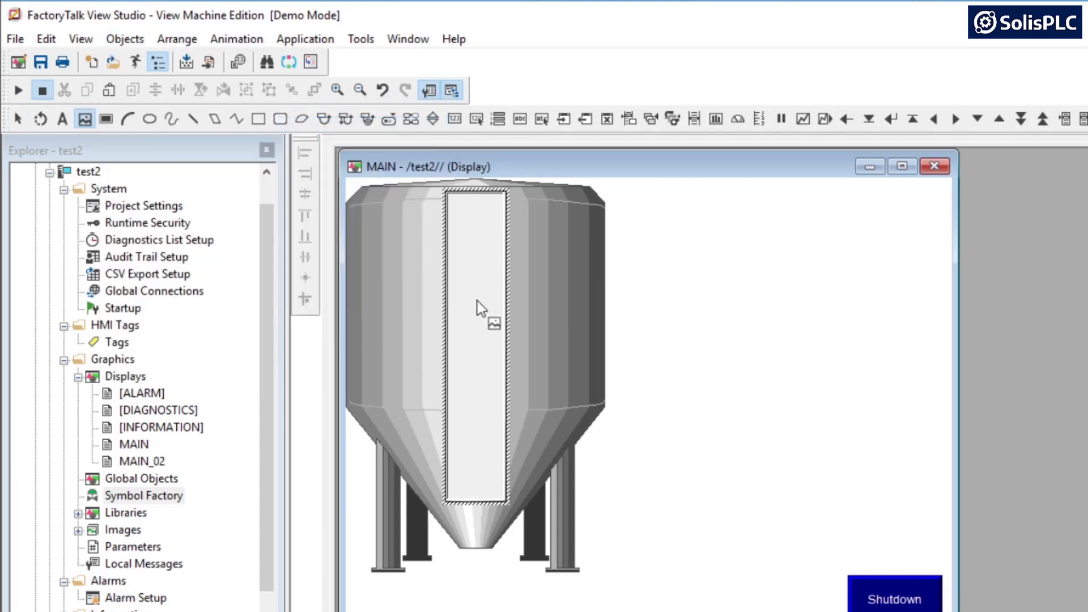
{"action": "left_click_drag", "start_coordinate": [475, 267], "coordinate": [498, 364]}
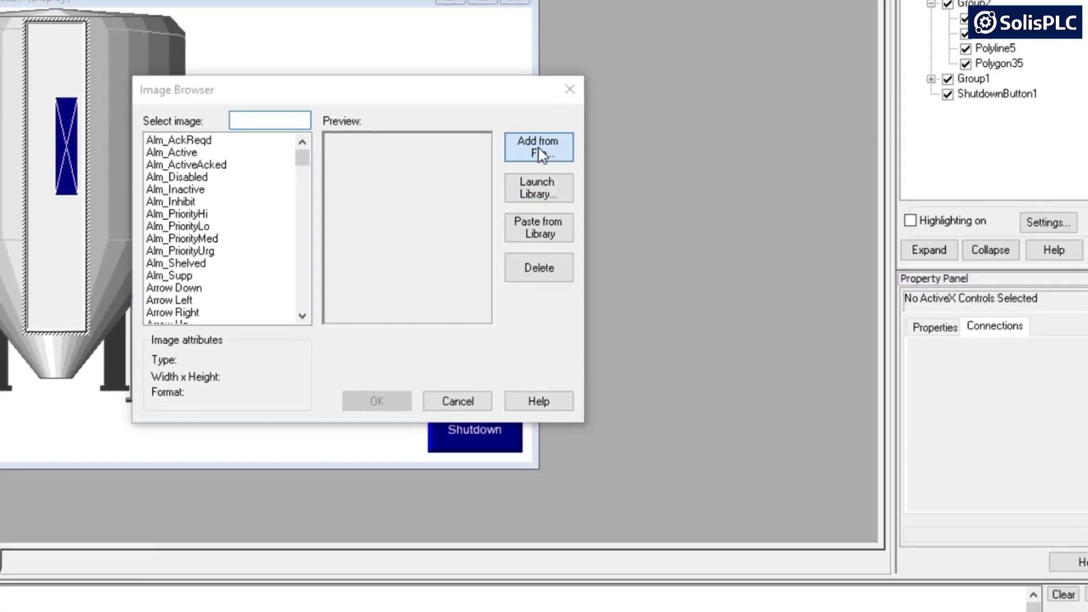
Step: Import the tankfill JPEG from the Desktop, overwriting the existing copy, and place it in the tank
{"action": "left_click", "coordinate": [822, 263]}
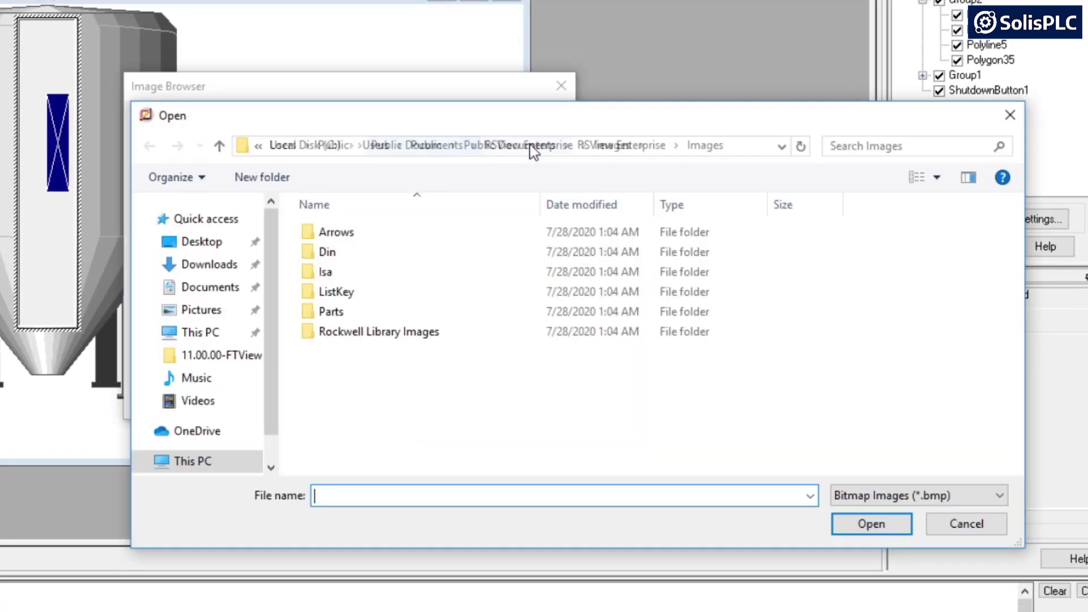
{"action": "left_click", "coordinate": [209, 249]}
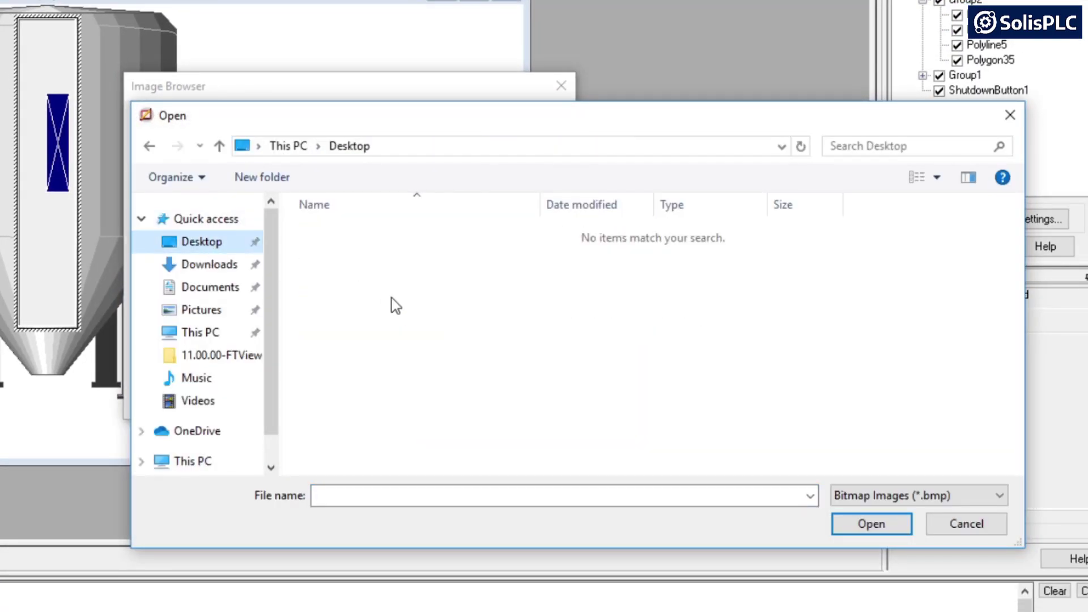
{"action": "left_click", "coordinate": [878, 502]}
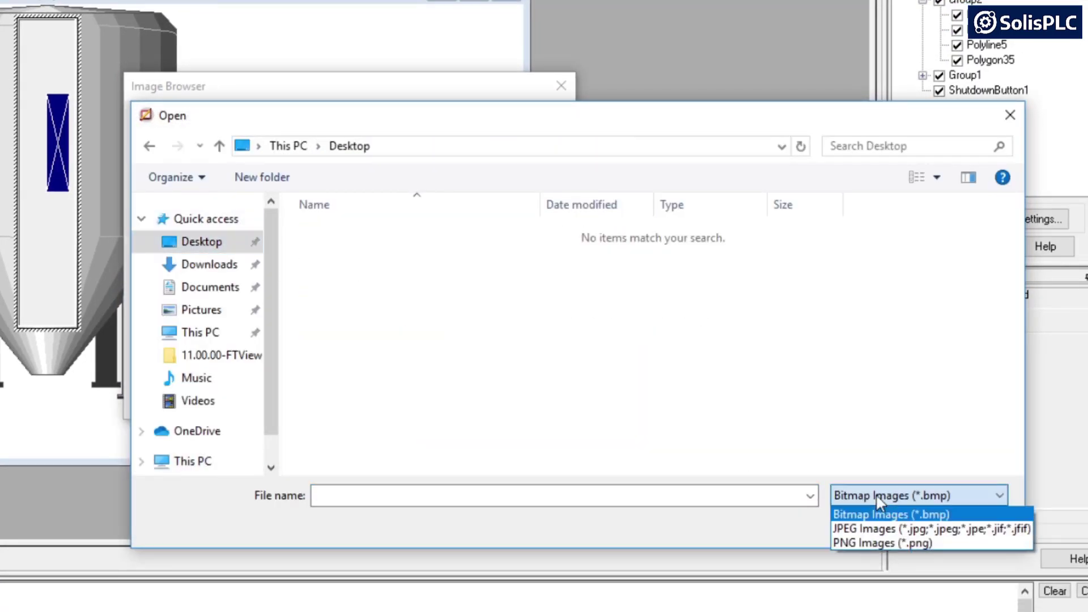
{"action": "left_click", "coordinate": [876, 526]}
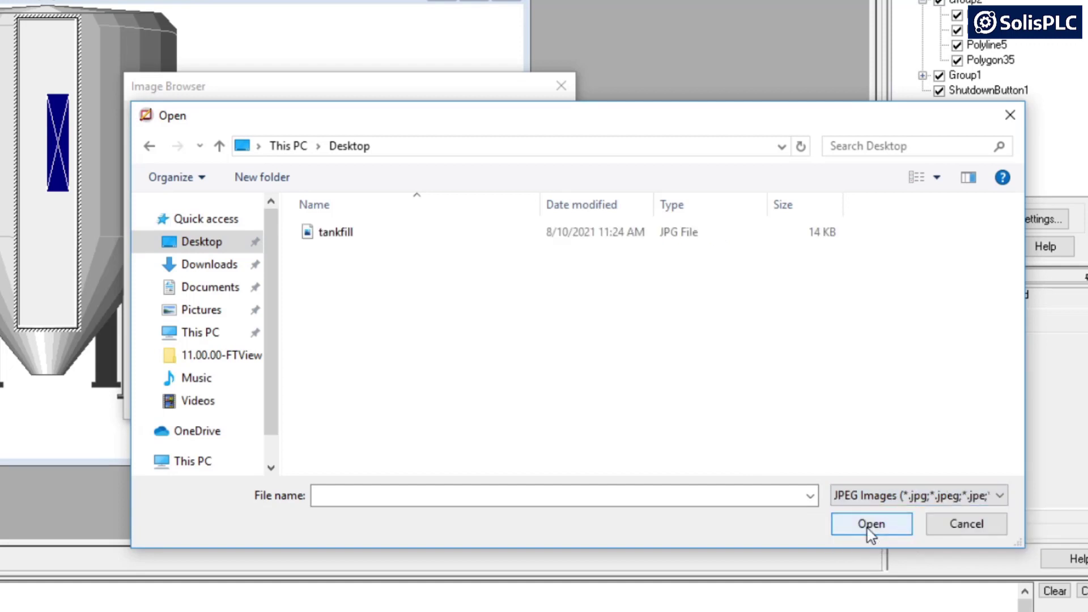
{"action": "double_click", "coordinate": [334, 234]}
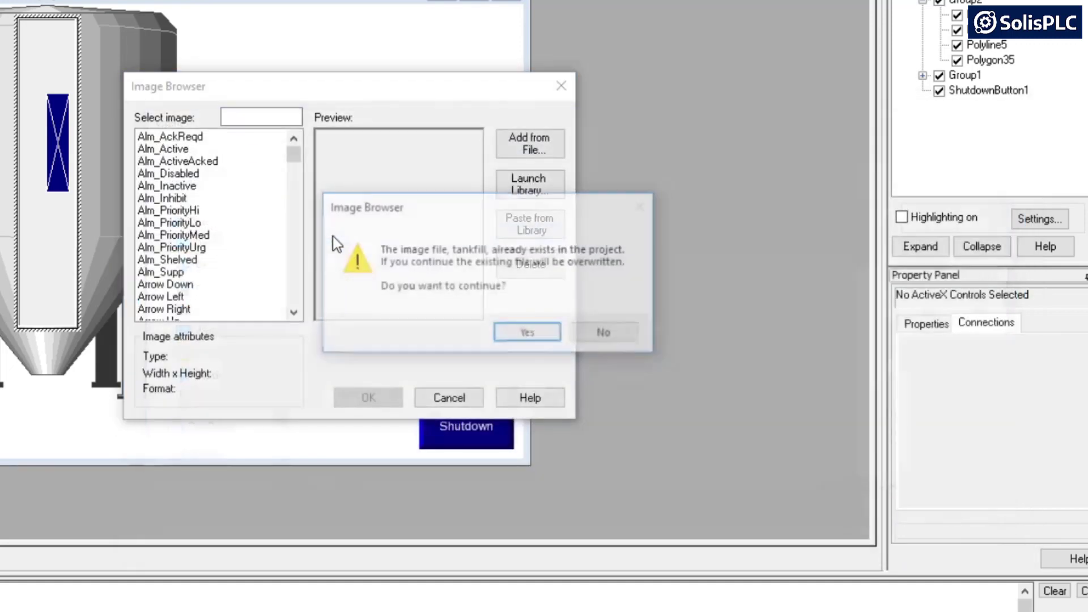
{"action": "left_click", "coordinate": [536, 341]}
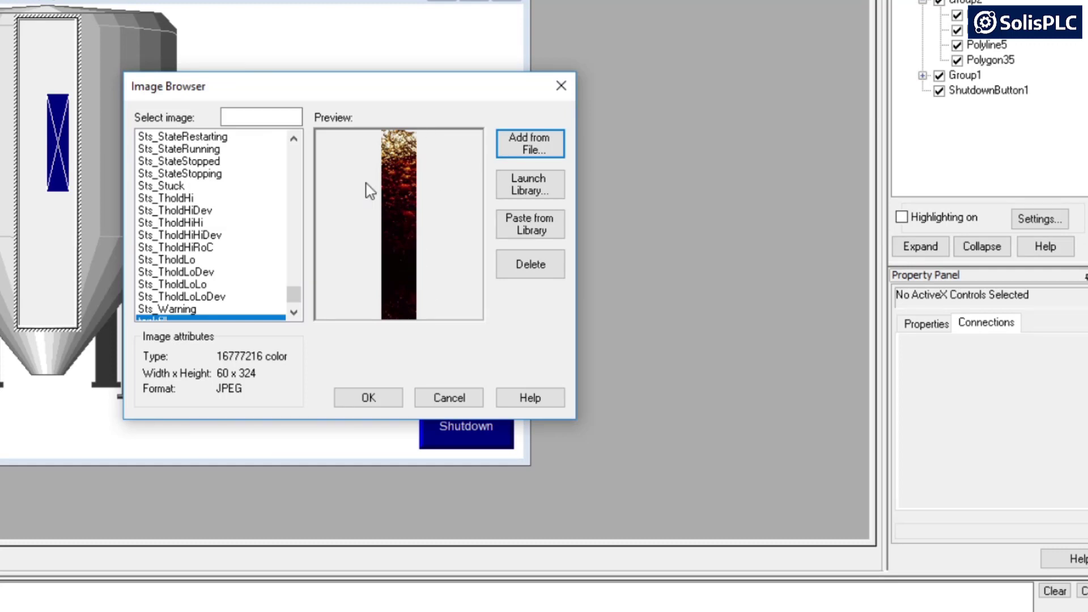
{"action": "left_click", "coordinate": [367, 396]}
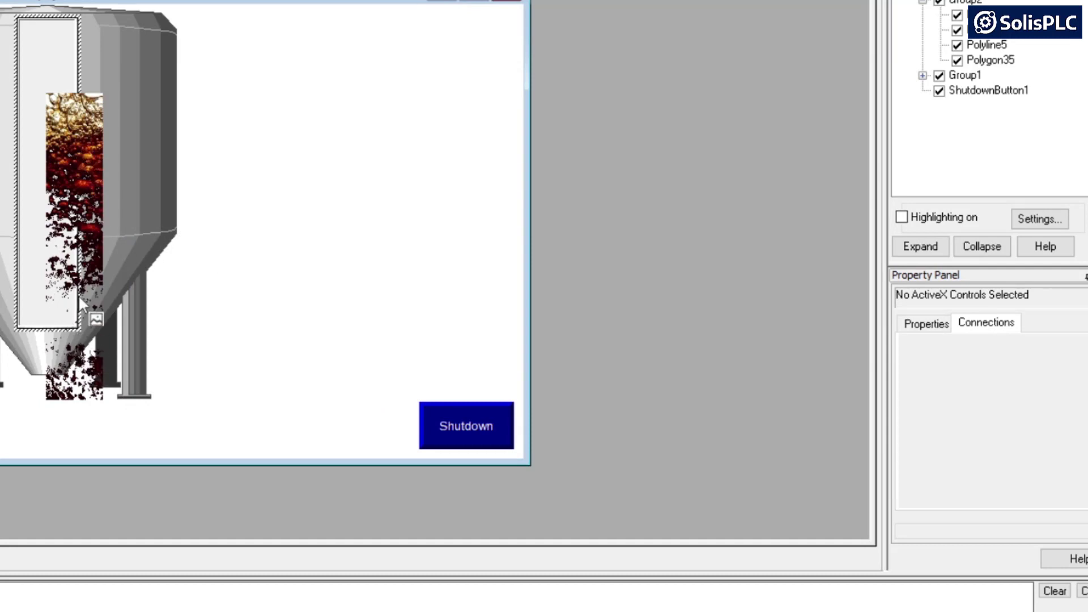
Step: Set the cola image's Image back style to Solid and apply
{"action": "left_click", "coordinate": [93, 144]}
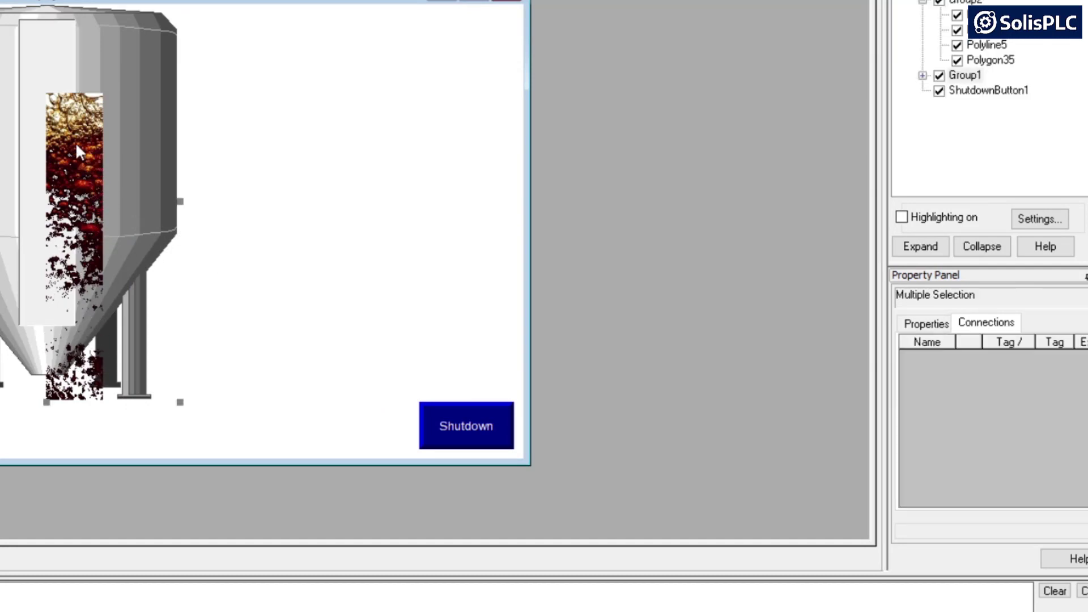
{"action": "left_click", "coordinate": [59, 141]}
{"action": "right_click", "coordinate": [90, 148]}
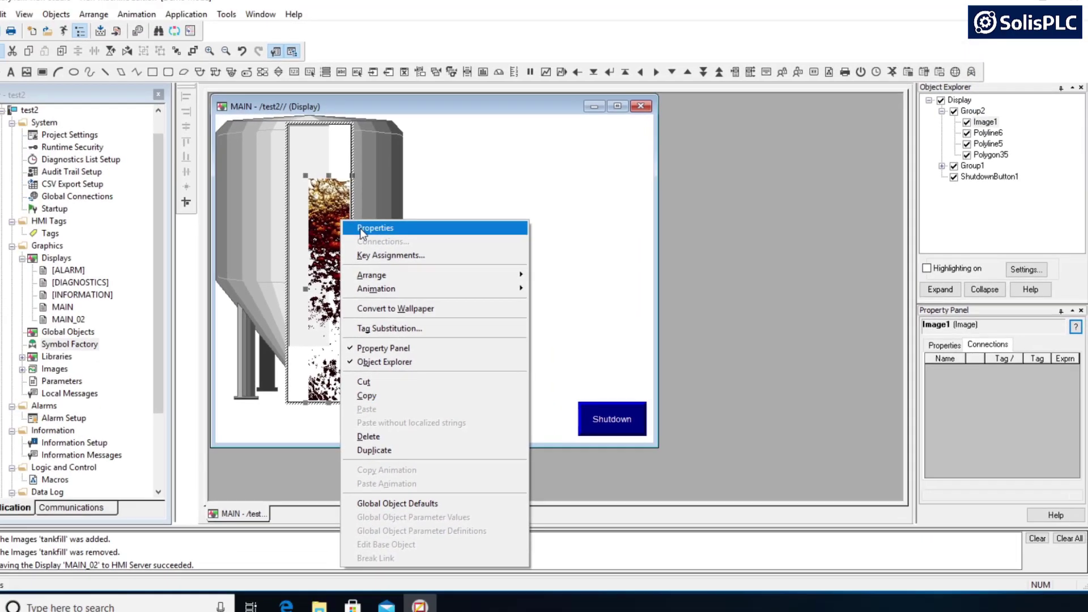
{"action": "left_click", "coordinate": [139, 161]}
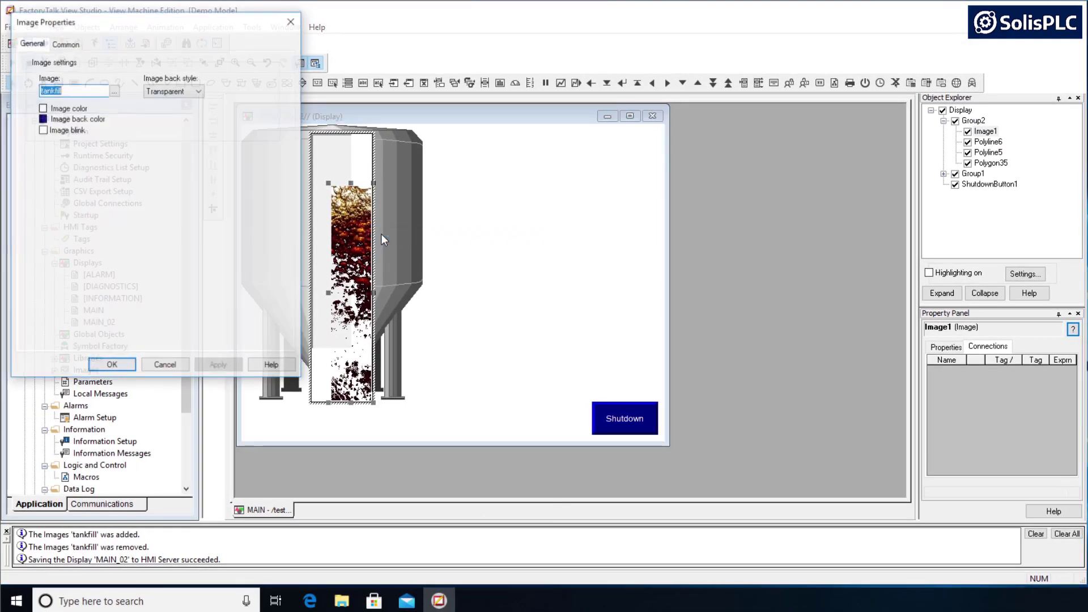
{"action": "left_click", "coordinate": [174, 91]}
{"action": "left_click", "coordinate": [169, 103]}
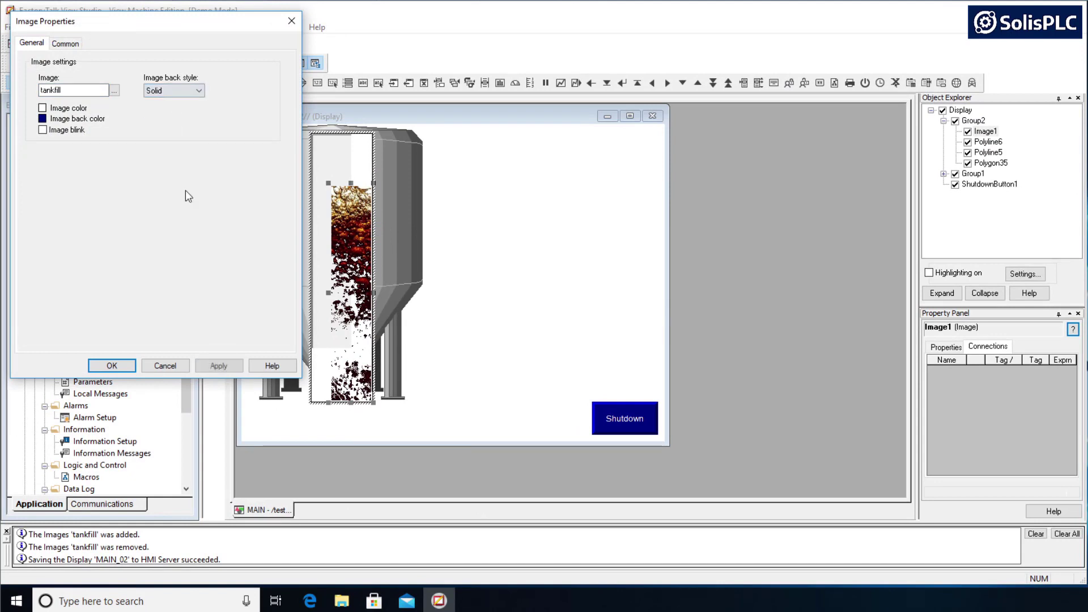
{"action": "left_click", "coordinate": [218, 365]}
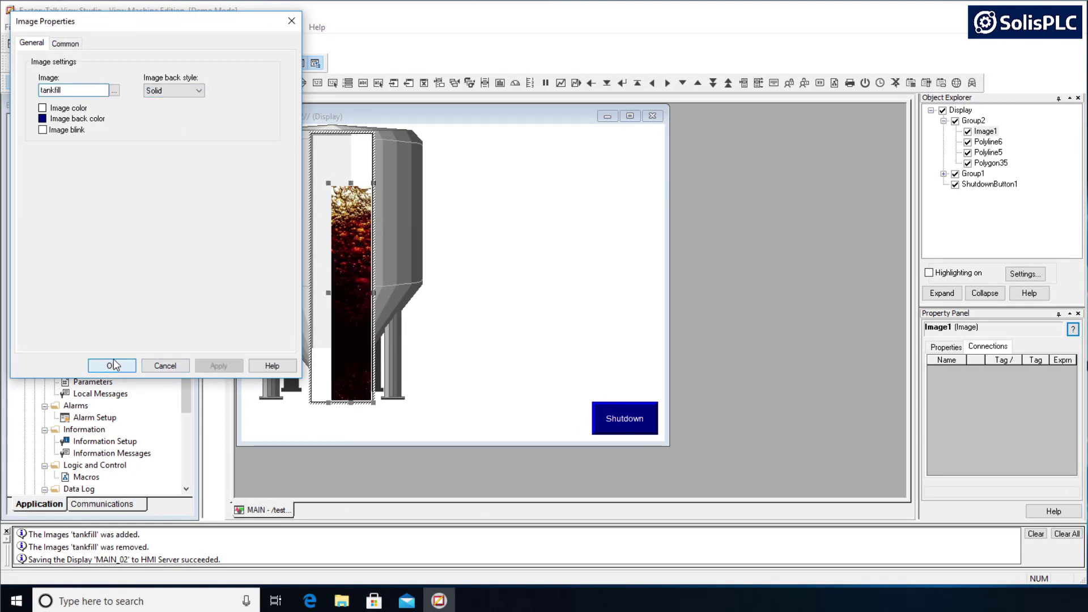
{"action": "left_click", "coordinate": [111, 366]}
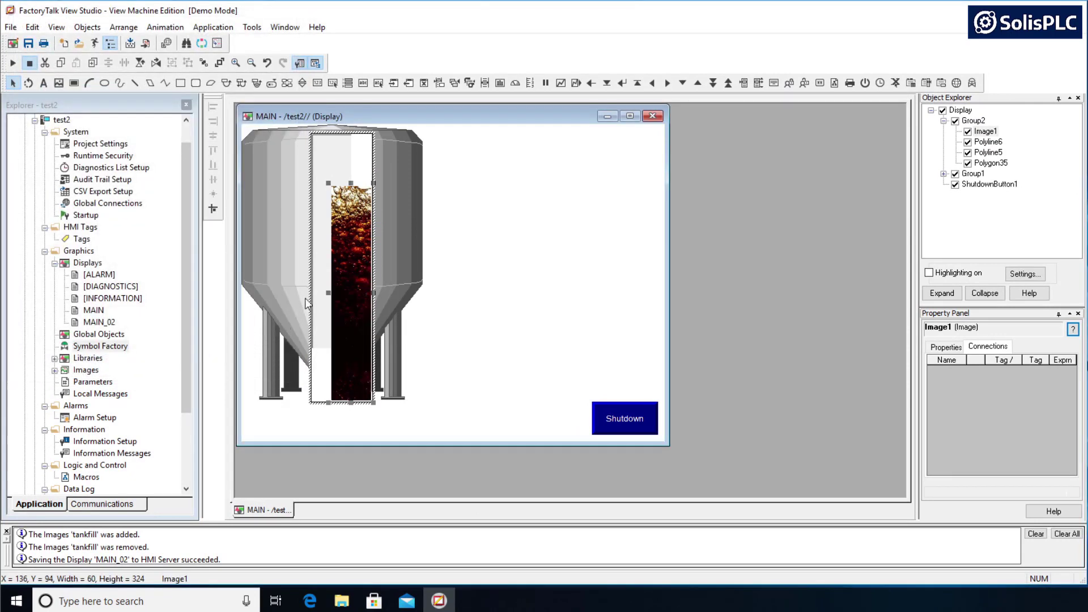
Step: Align the cola image's left and top edges with the white window polygon Polygon35
{"action": "left_click", "coordinate": [333, 169]}
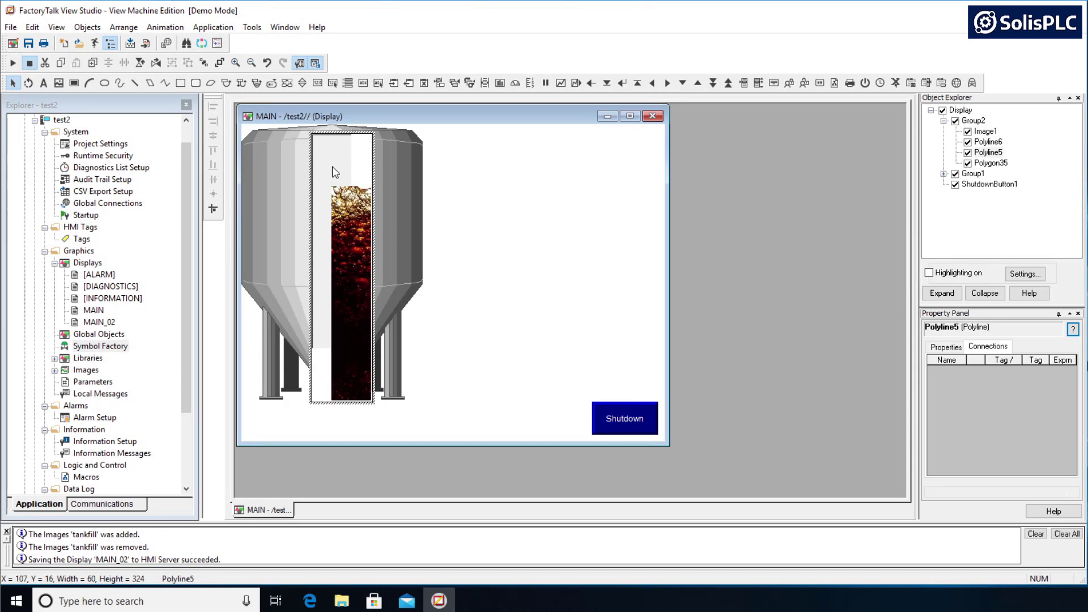
{"action": "left_click", "coordinate": [332, 166]}
{"action": "left_click", "coordinate": [362, 222], "text": "shift"}
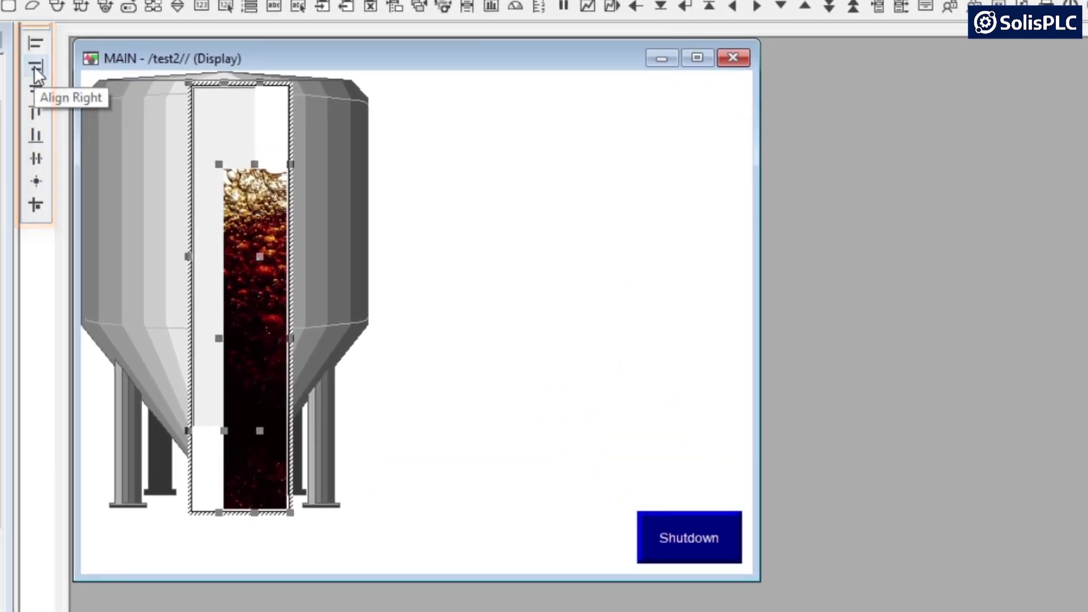
{"action": "left_click", "coordinate": [34, 50]}
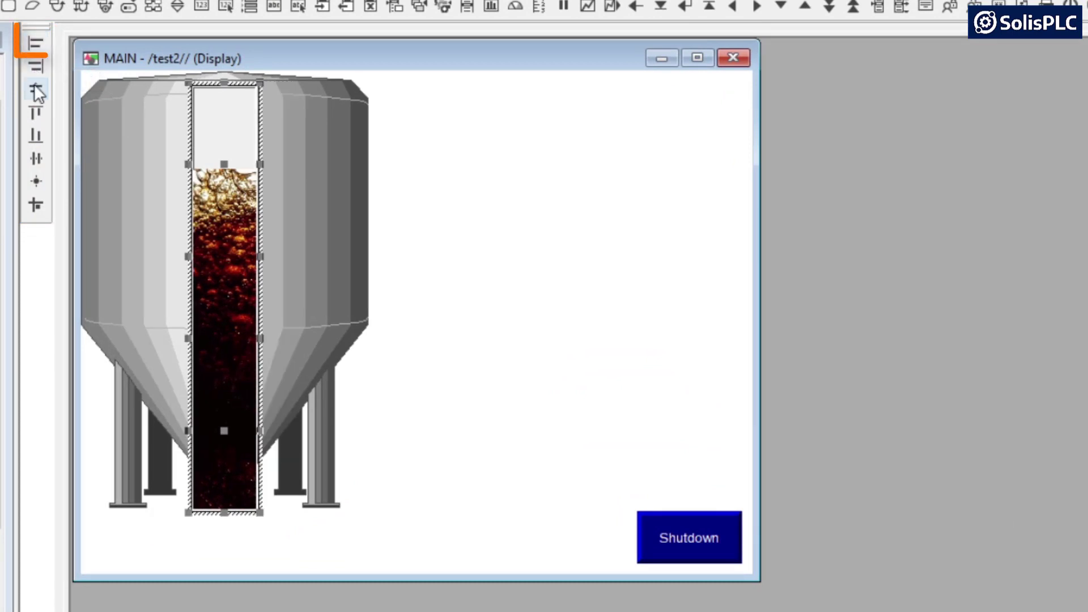
{"action": "left_click", "coordinate": [34, 113]}
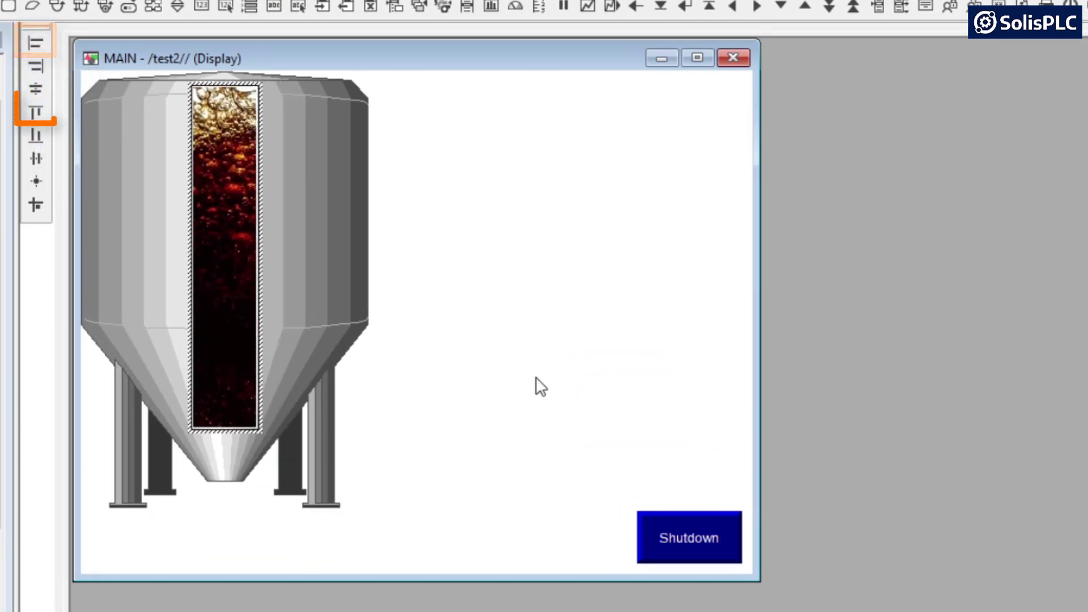
{"action": "left_click", "coordinate": [227, 232]}
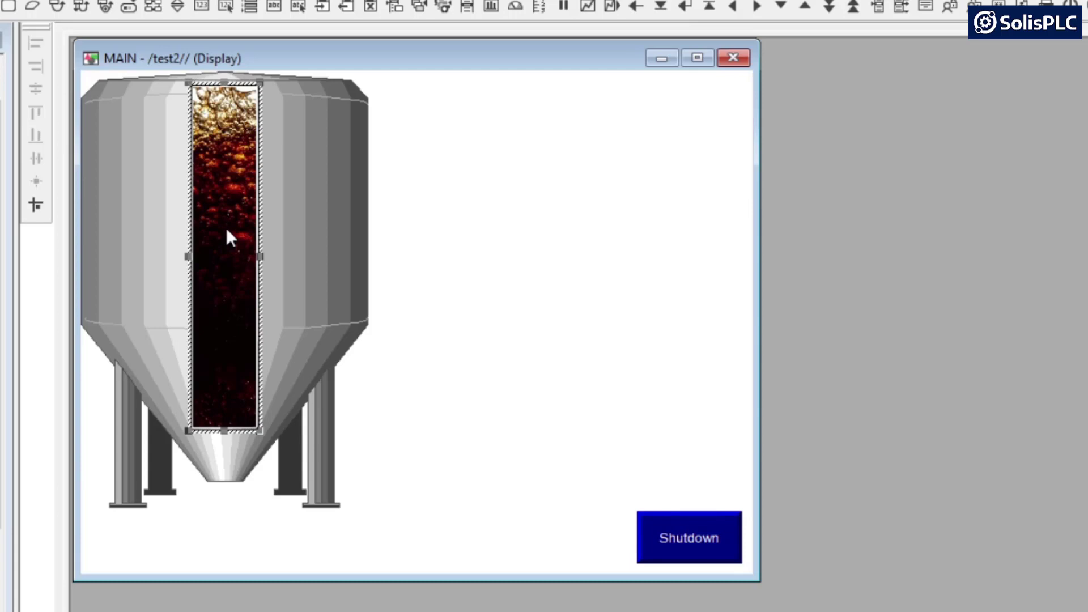
{"action": "right_click", "coordinate": [227, 233]}
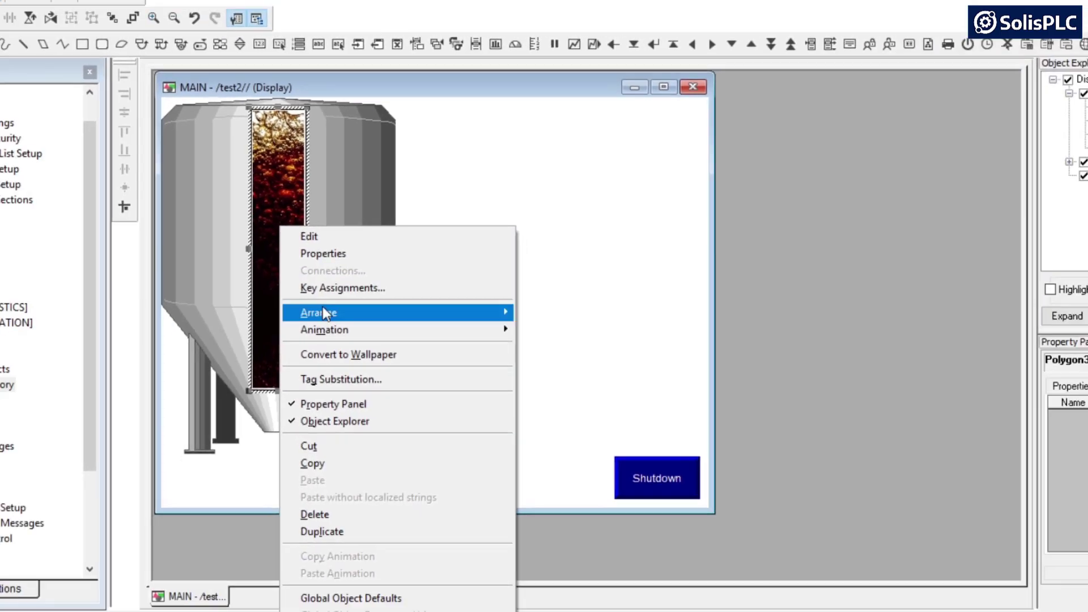
Step: Bring the white window polygon in front of the cola image
{"action": "mouse_move", "coordinate": [274, 334]}
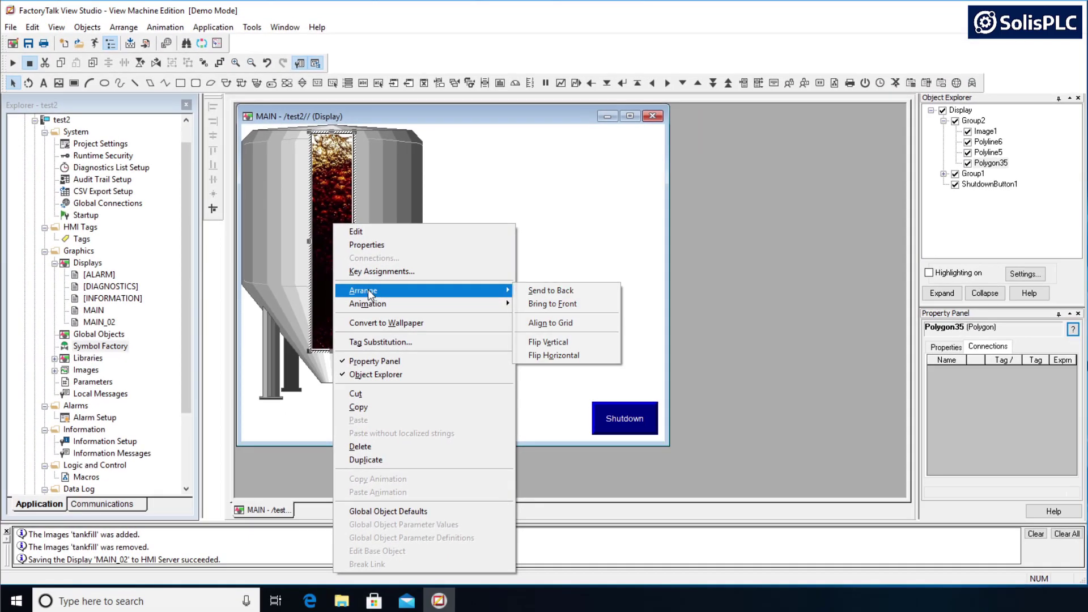
{"action": "left_click", "coordinate": [545, 304]}
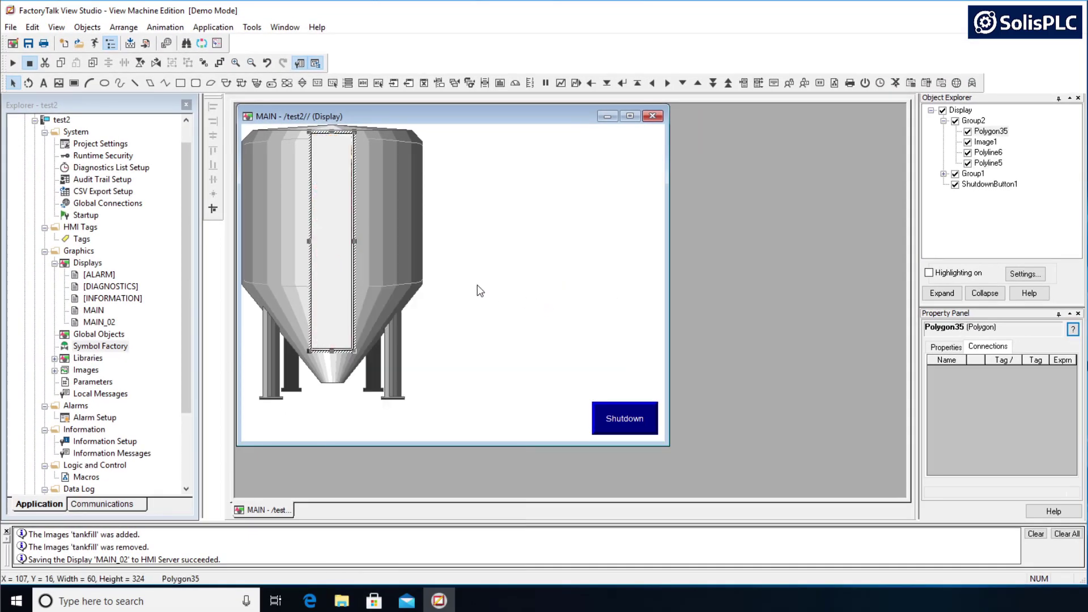
{"action": "left_click", "coordinate": [335, 230]}
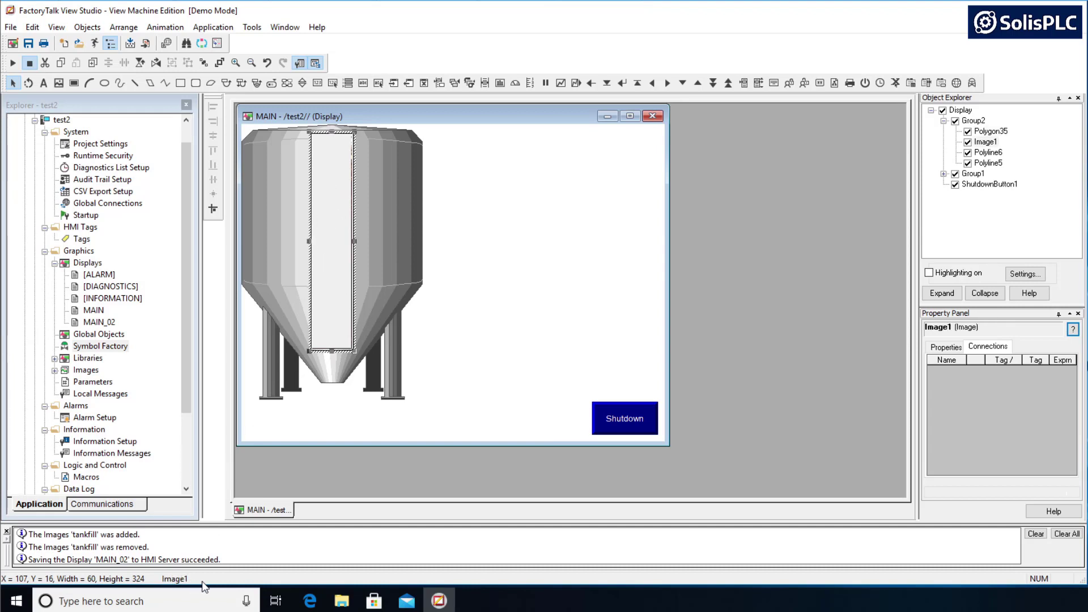
{"action": "right_click", "coordinate": [342, 210]}
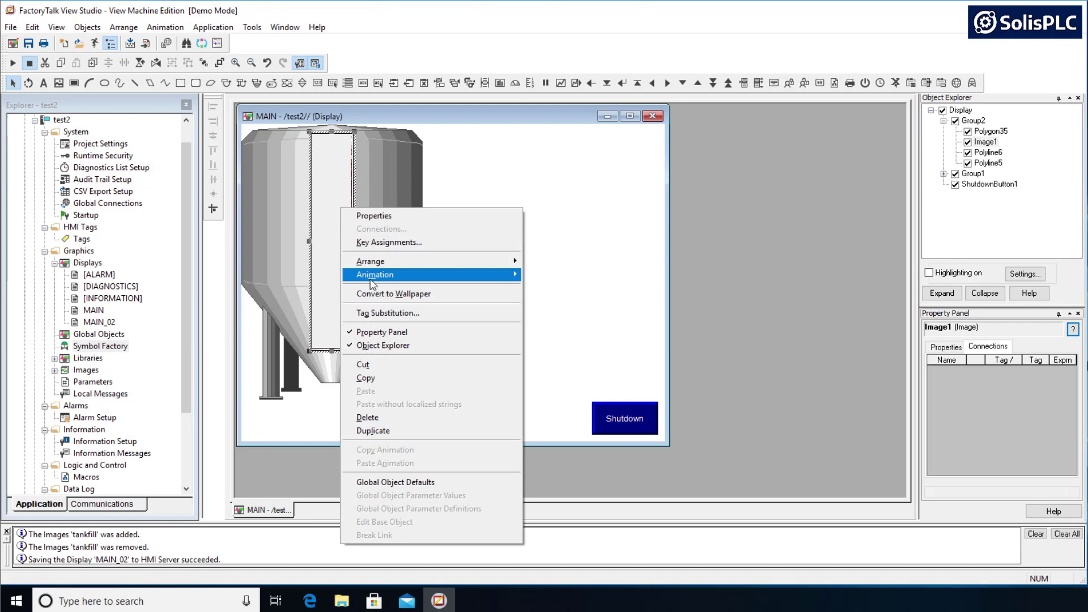
{"action": "mouse_move", "coordinate": [381, 276]}
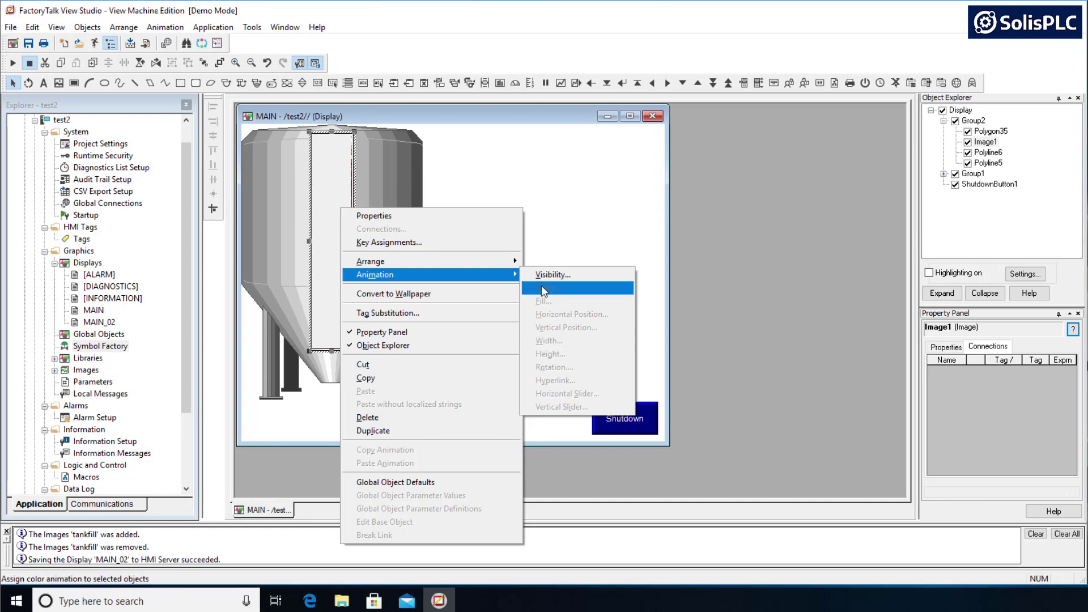
{"action": "left_click", "coordinate": [336, 209]}
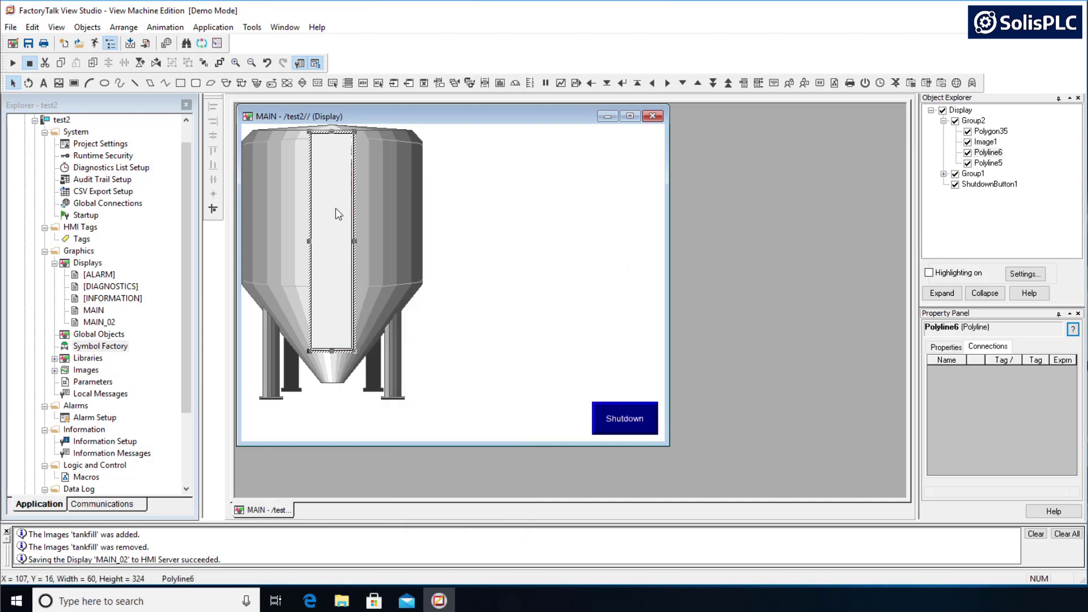
Step: Select Polygon35 and show its Animation menu with the Fill option
{"action": "key", "text": "Tab"}
{"action": "key", "text": "Tab"}
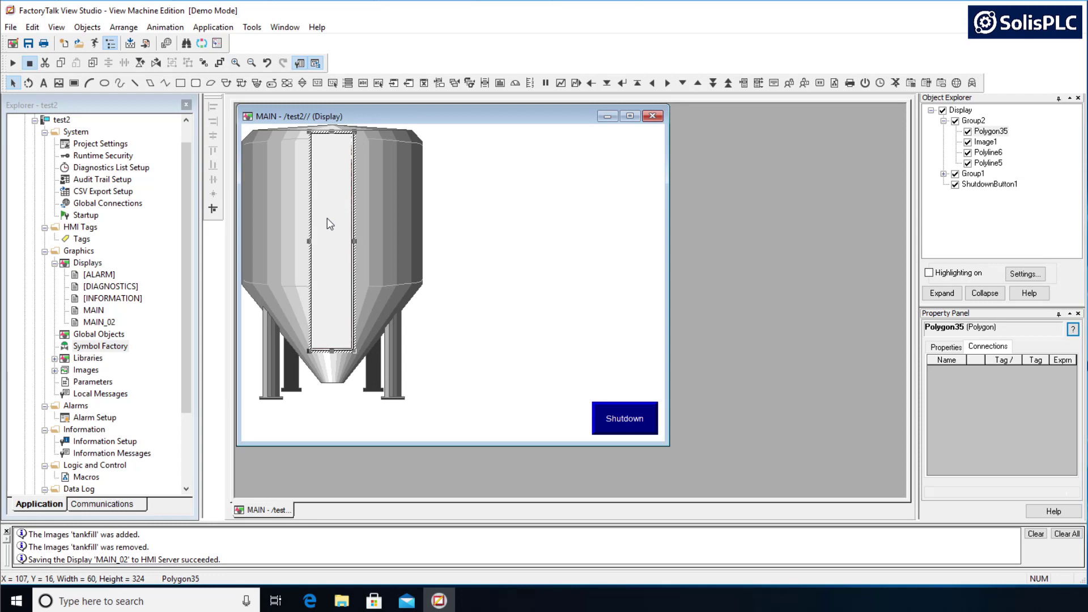
{"action": "right_click", "coordinate": [329, 222]}
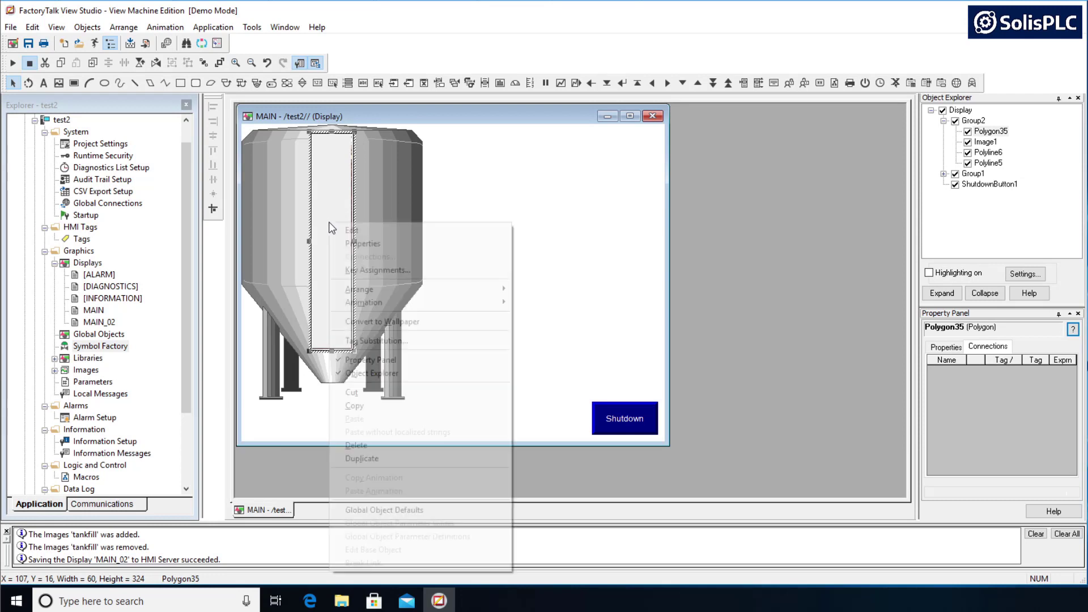
{"action": "mouse_move", "coordinate": [367, 303]}
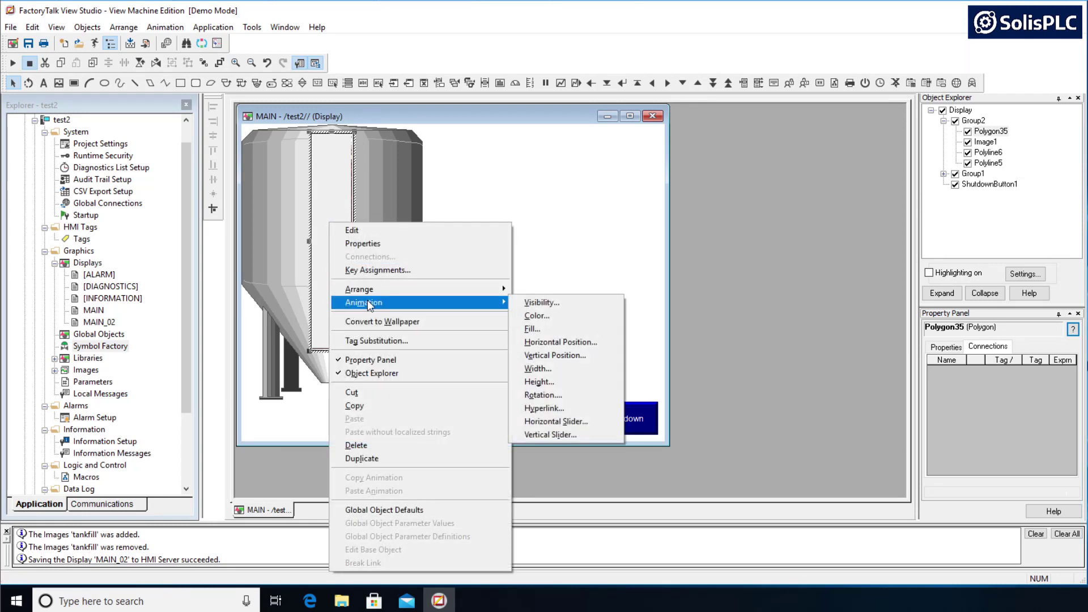
Step: Add a Fill animation to the polygon and refresh all tag folders in the Tag Browser
{"action": "left_click", "coordinate": [532, 329]}
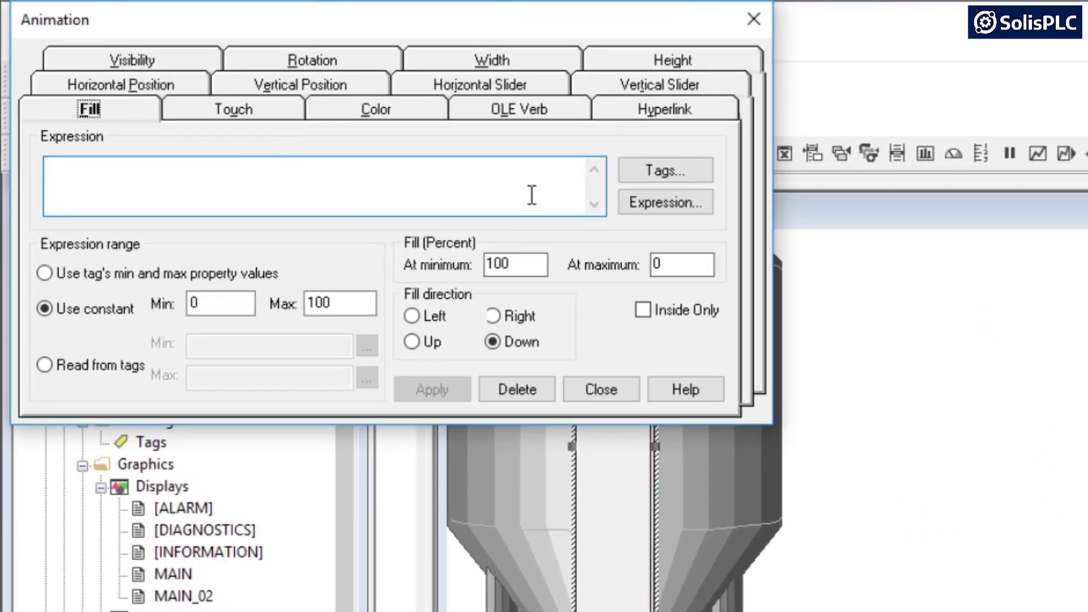
{"action": "left_click", "coordinate": [672, 174]}
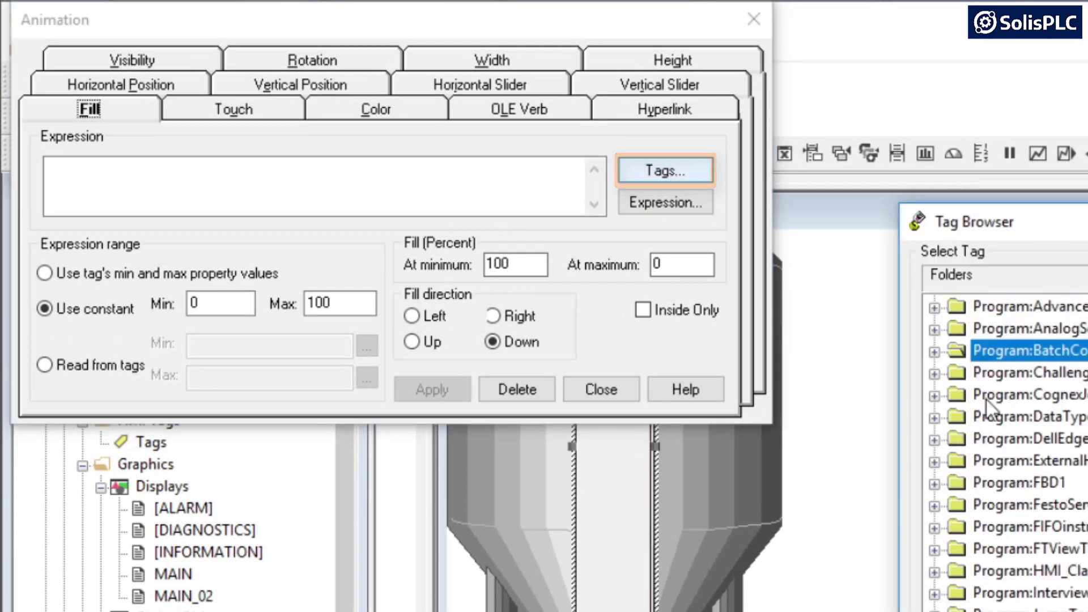
{"action": "scroll", "coordinate": [1028, 433], "scroll_direction": "up", "scroll_amount": 10}
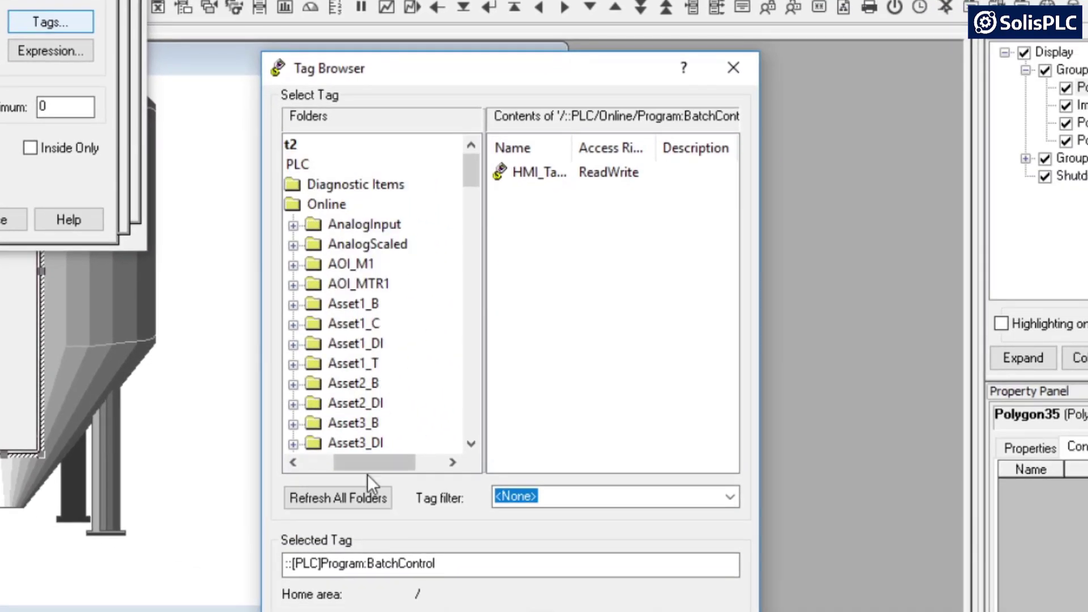
{"action": "left_click_drag", "start_coordinate": [371, 464], "coordinate": [340, 464]}
{"action": "left_click", "coordinate": [348, 145]}
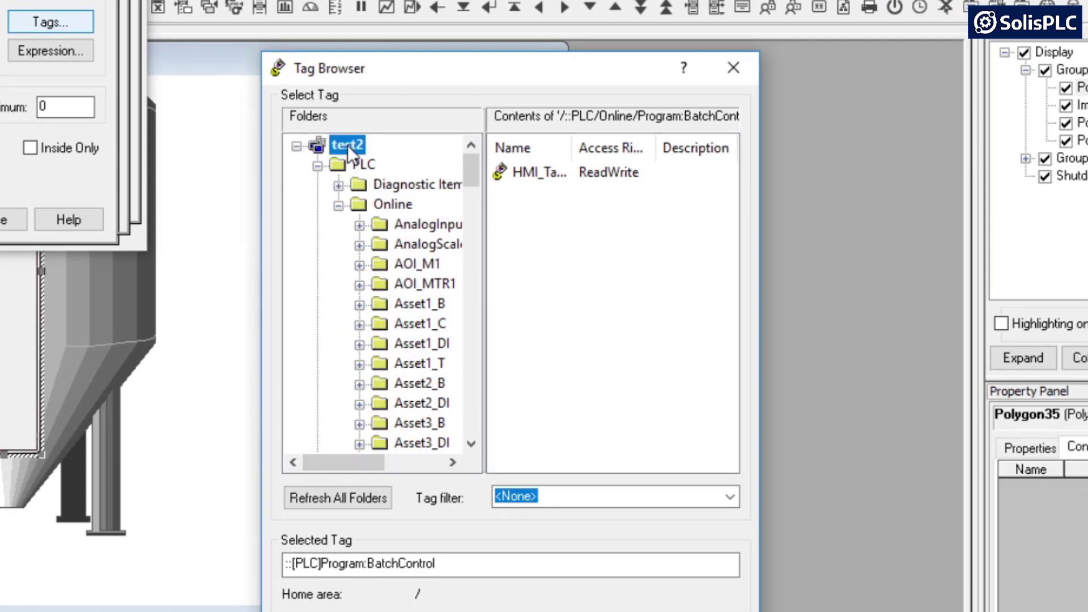
{"action": "right_click", "coordinate": [348, 146]}
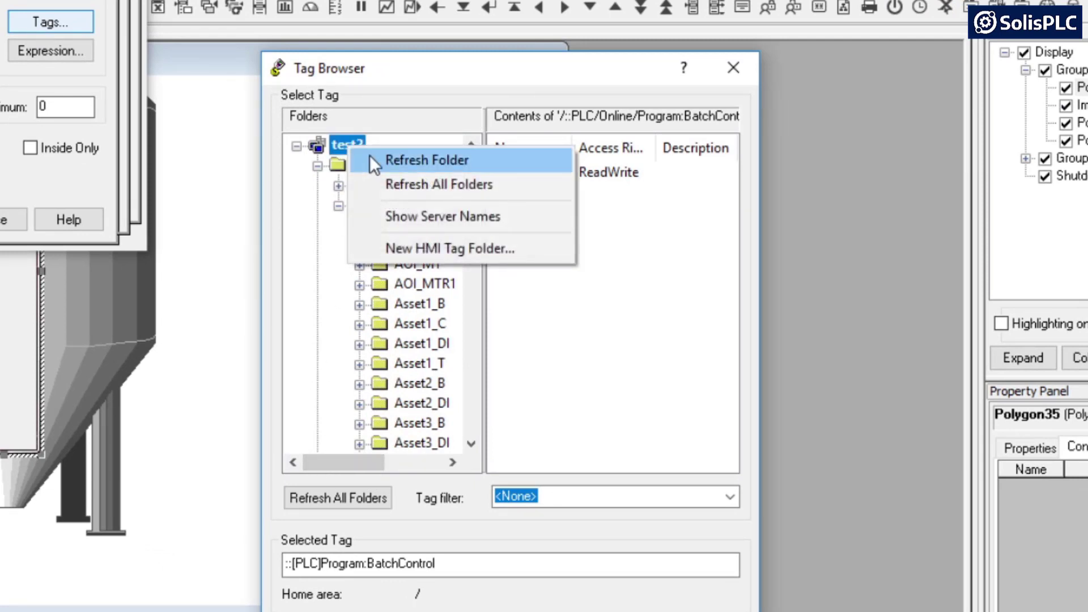
{"action": "left_click", "coordinate": [404, 183]}
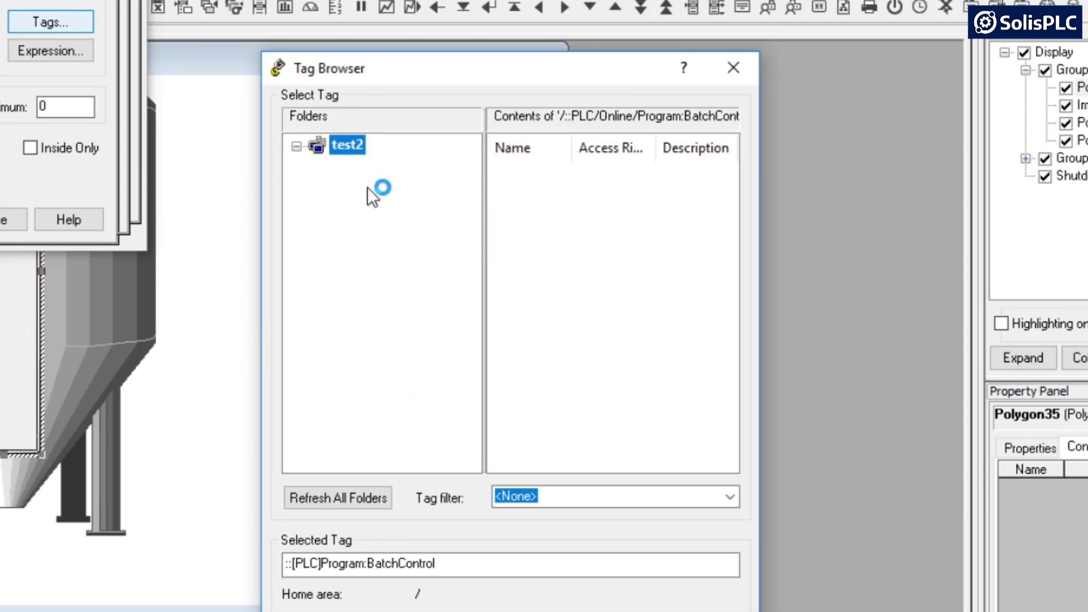
Step: Select HMI_TankFill from PLC > Online > Program:BatchControl
{"action": "scroll", "coordinate": [385, 323], "scroll_direction": "up", "scroll_amount": 2}
{"action": "scroll", "coordinate": [385, 323], "scroll_direction": "up", "scroll_amount": 15}
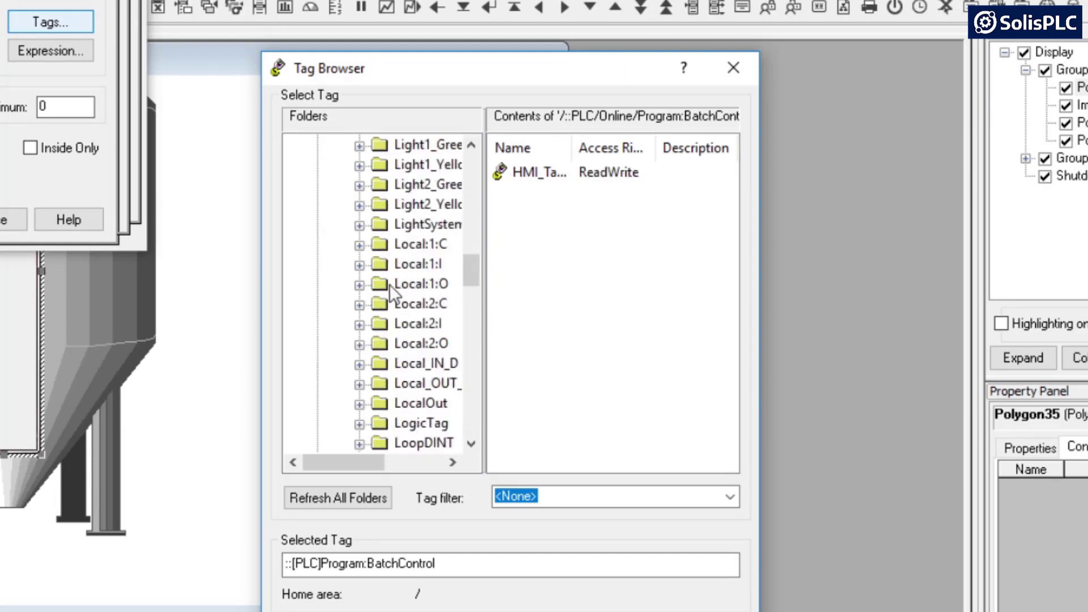
{"action": "left_click", "coordinate": [338, 205]}
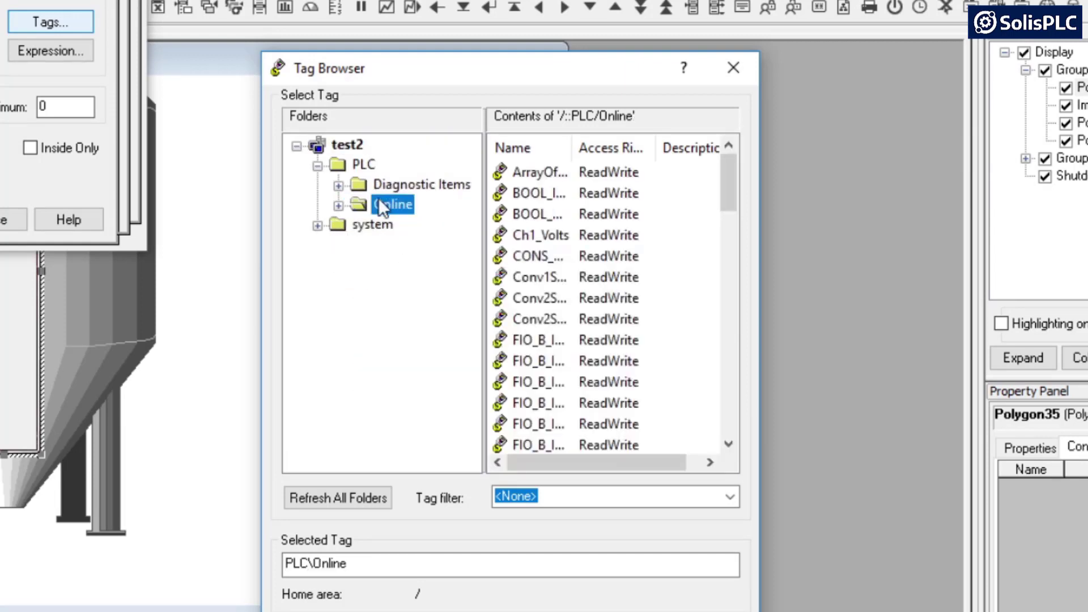
{"action": "left_click", "coordinate": [340, 211]}
{"action": "scroll", "coordinate": [419, 301], "scroll_direction": "down", "scroll_amount": 18}
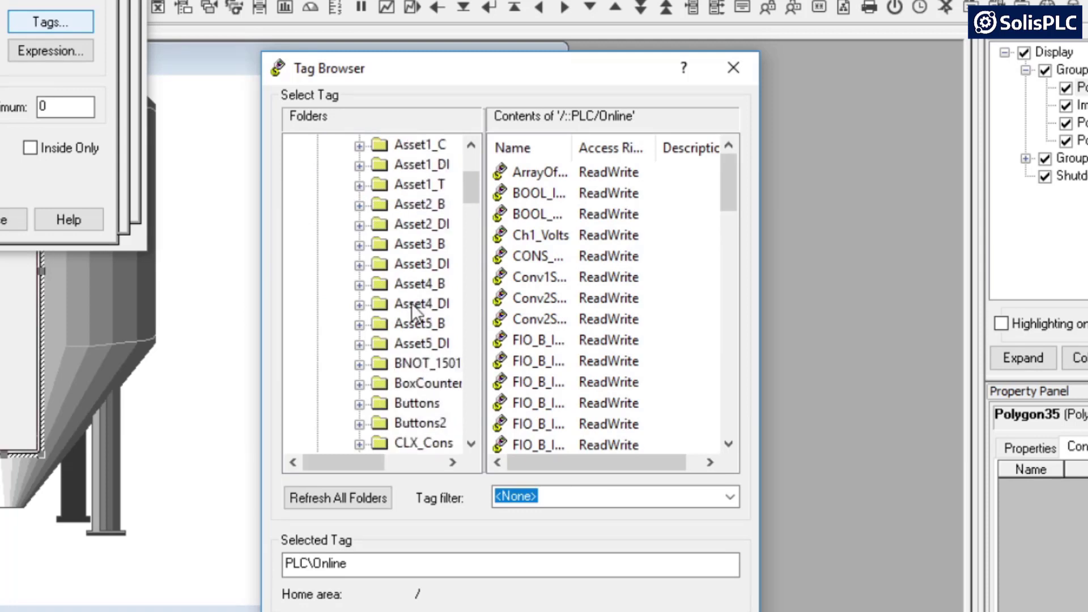
{"action": "scroll", "coordinate": [420, 294], "scroll_direction": "down", "scroll_amount": 10}
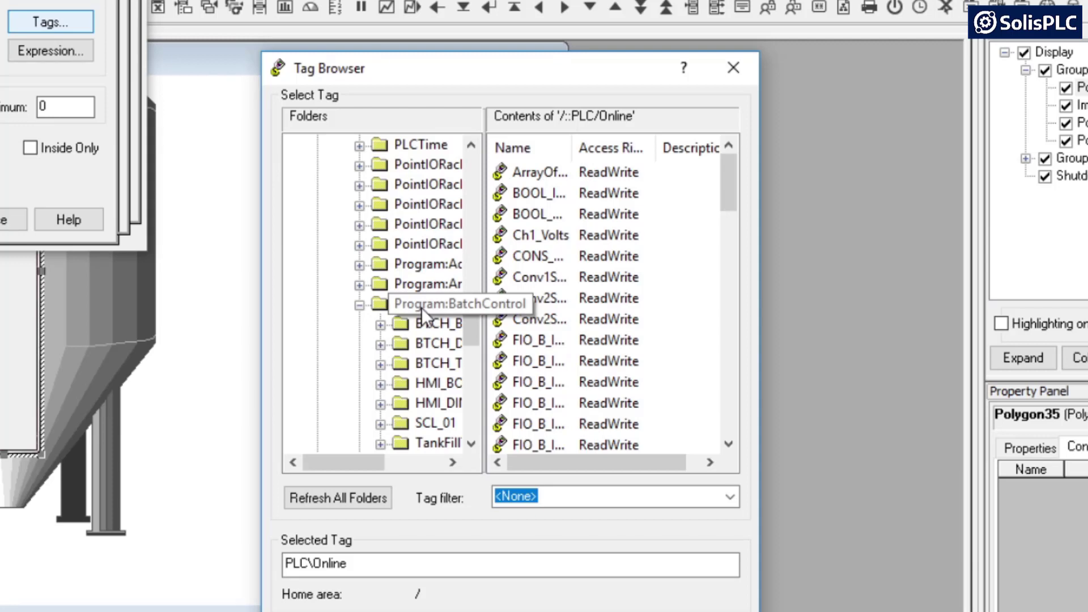
{"action": "left_click", "coordinate": [420, 307]}
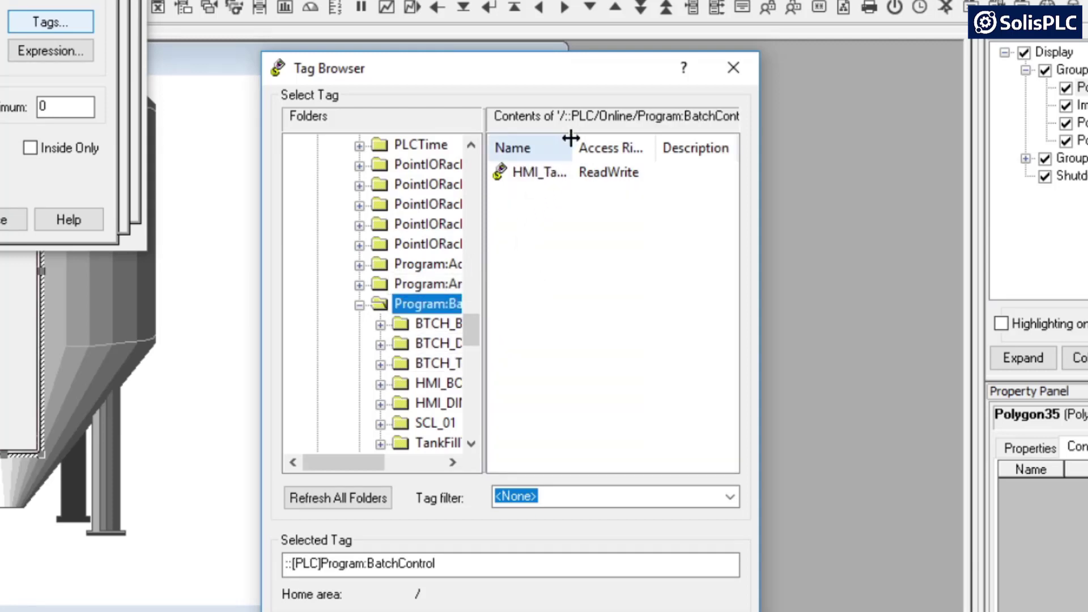
{"action": "left_click_drag", "start_coordinate": [572, 146], "coordinate": [616, 147]}
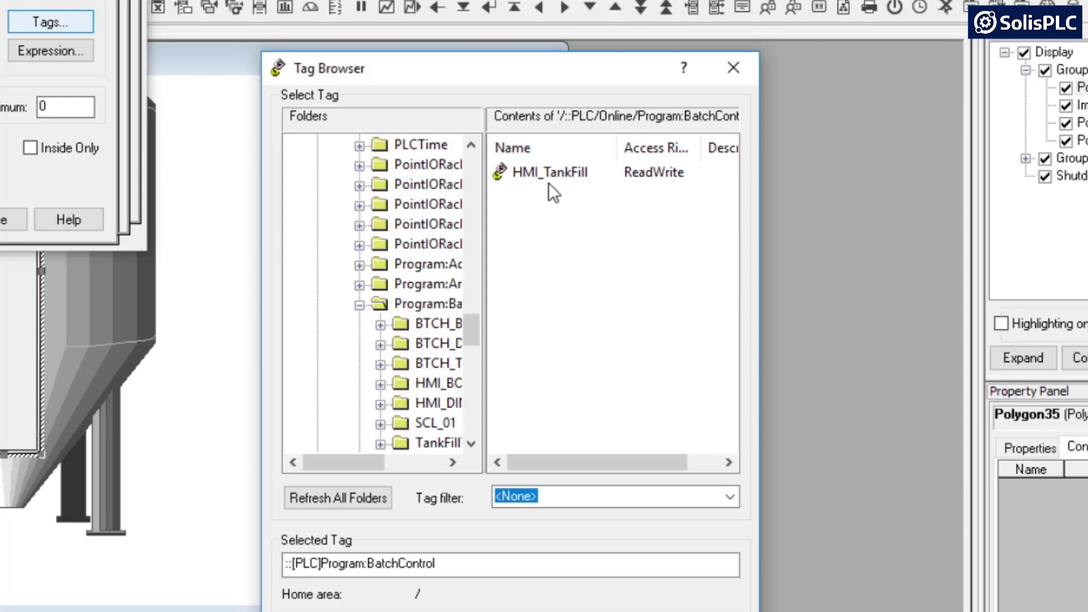
{"action": "left_click", "coordinate": [545, 176]}
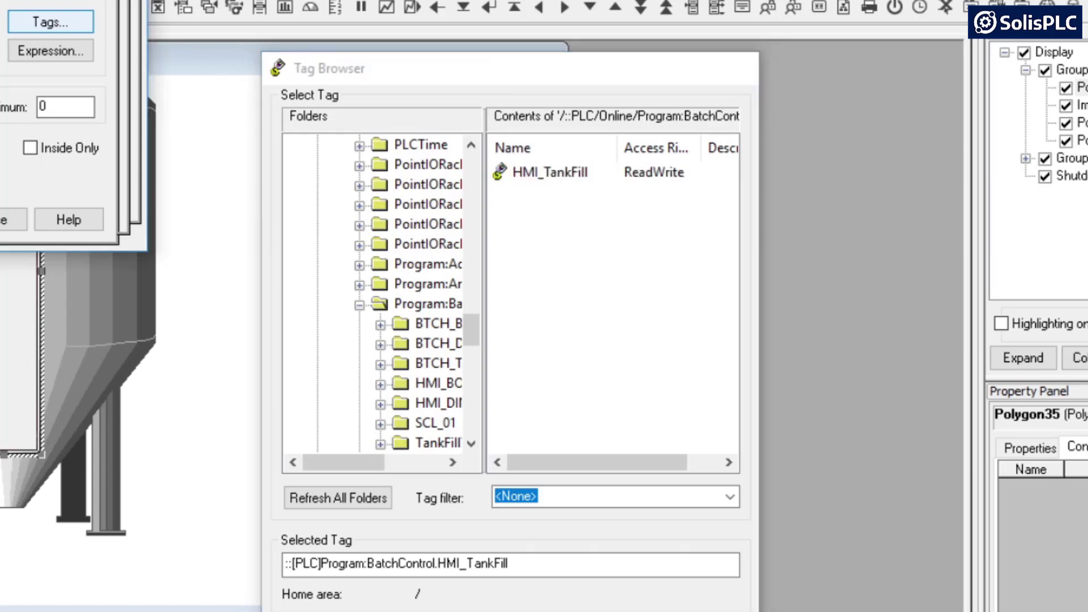
Step: Drive the fill from HMI_TankFill with constant Min 0 and Max 100, and apply
{"action": "key", "text": "Return"}
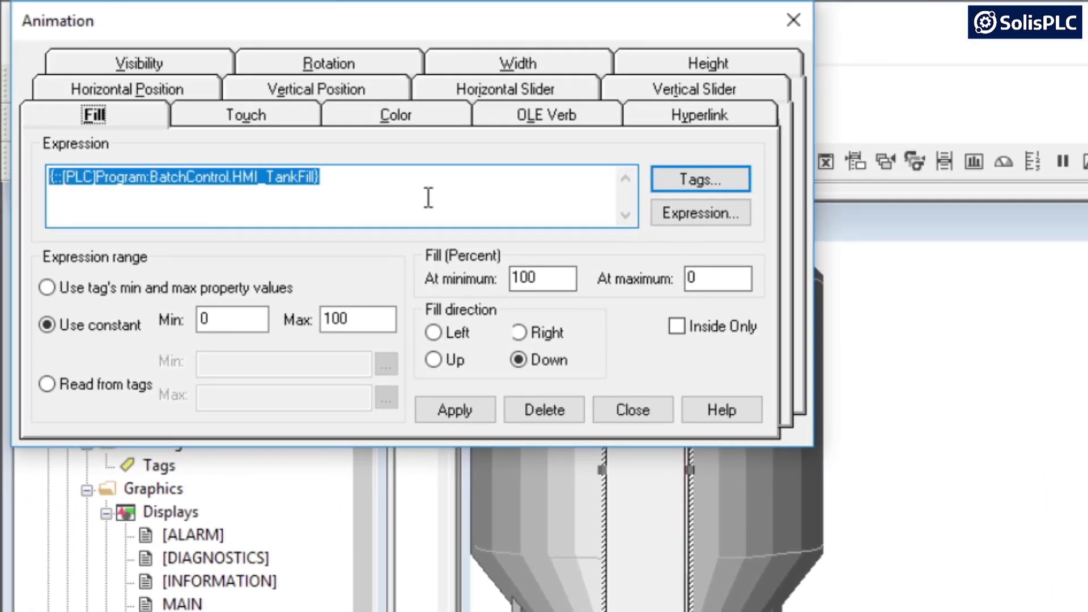
{"action": "left_click", "coordinate": [419, 192]}
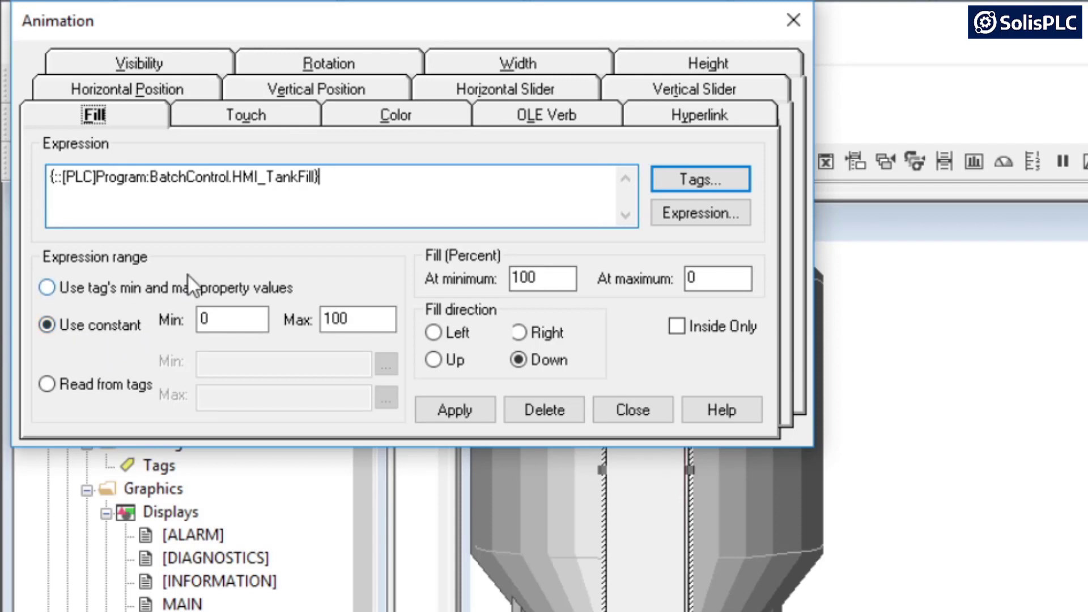
{"action": "double_click", "coordinate": [203, 318]}
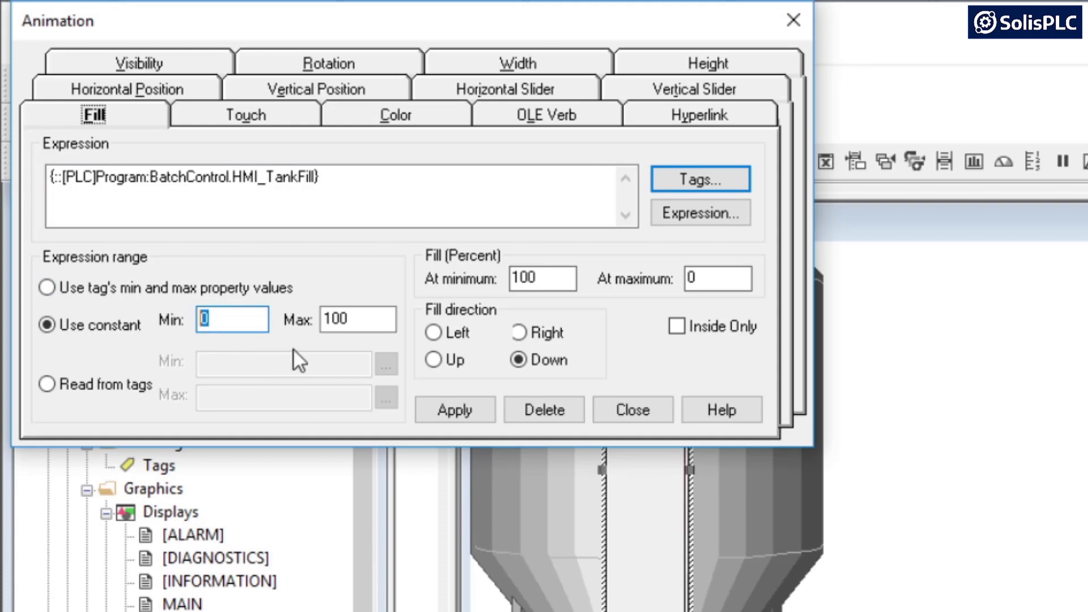
{"action": "left_click", "coordinate": [354, 319]}
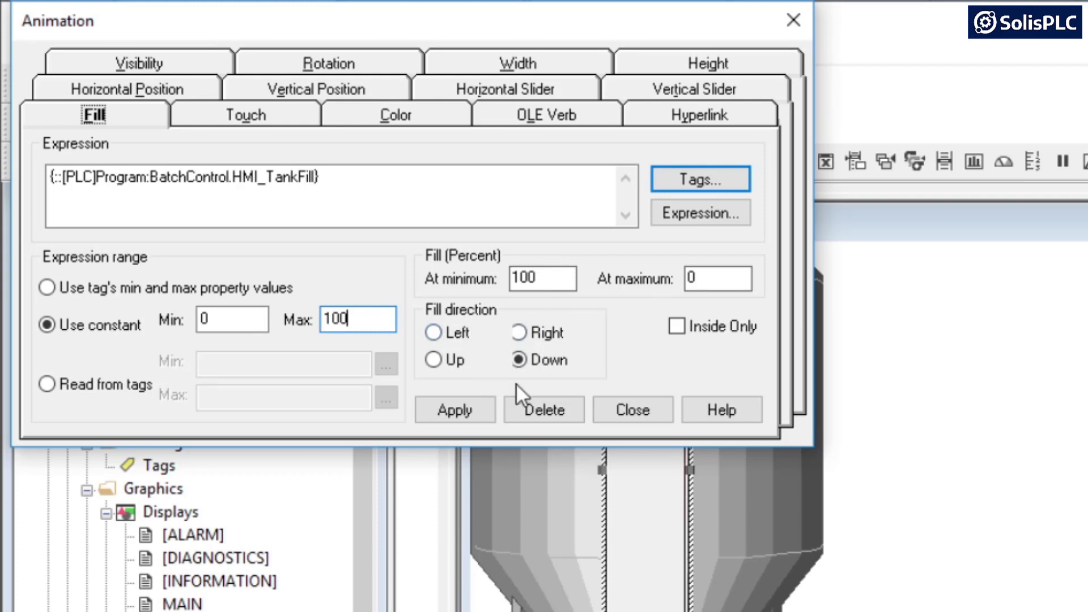
{"action": "left_click", "coordinate": [470, 407]}
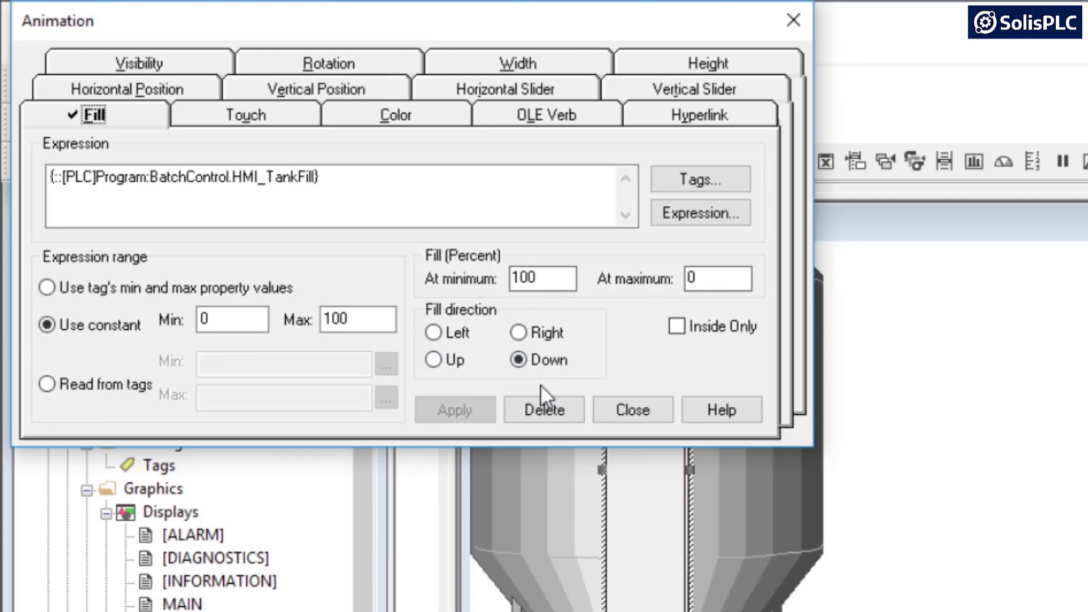
Step: Close the Animation dialog, then test-run MAIN to watch the cola level rise and fall, and stop
{"action": "left_click", "coordinate": [628, 410]}
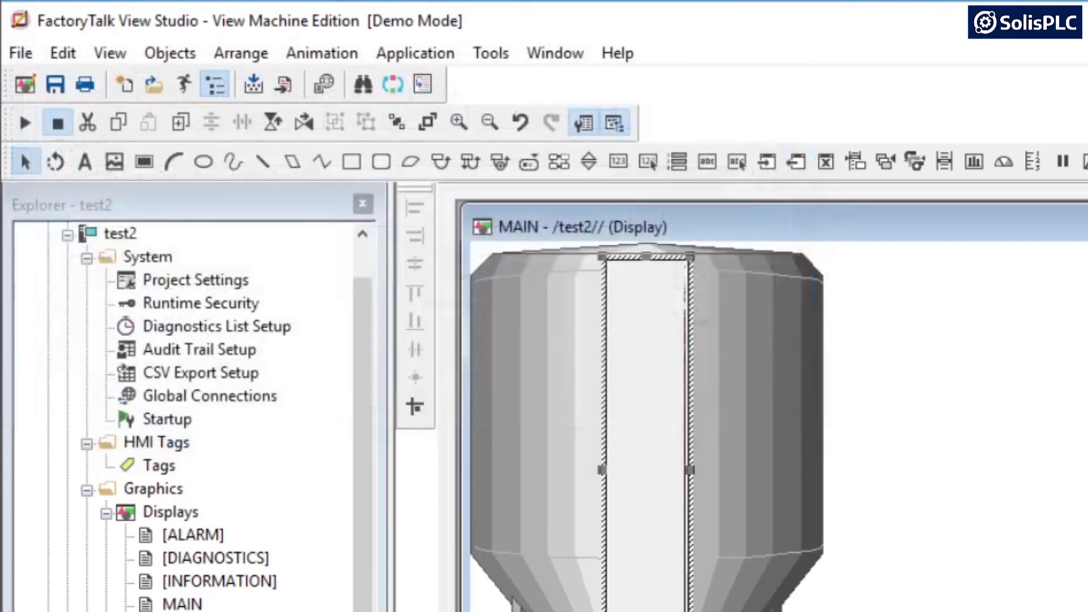
{"action": "left_click", "coordinate": [836, 409]}
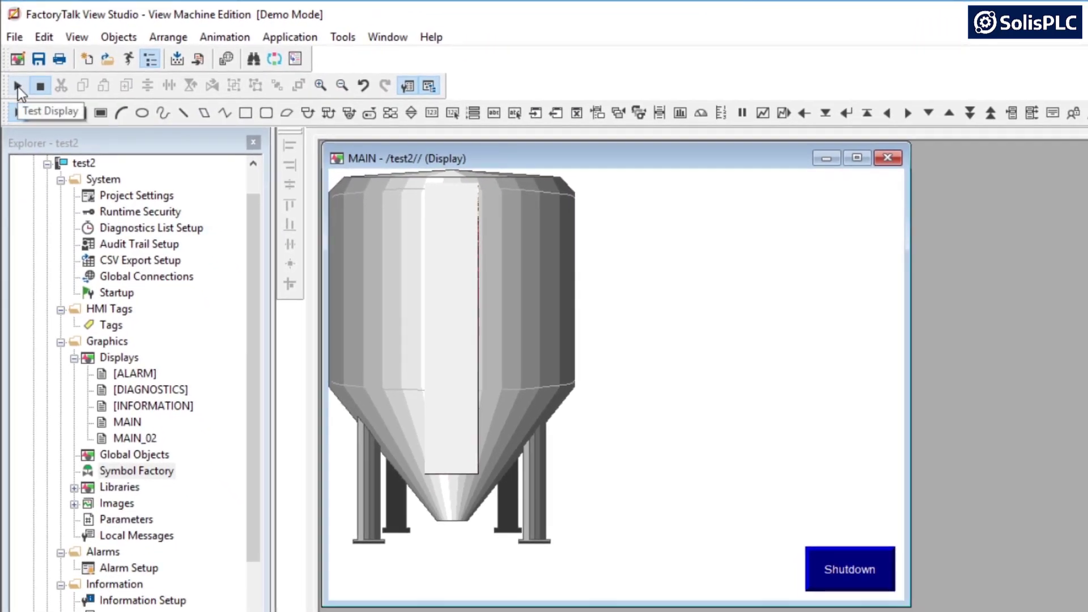
{"action": "left_click", "coordinate": [18, 87]}
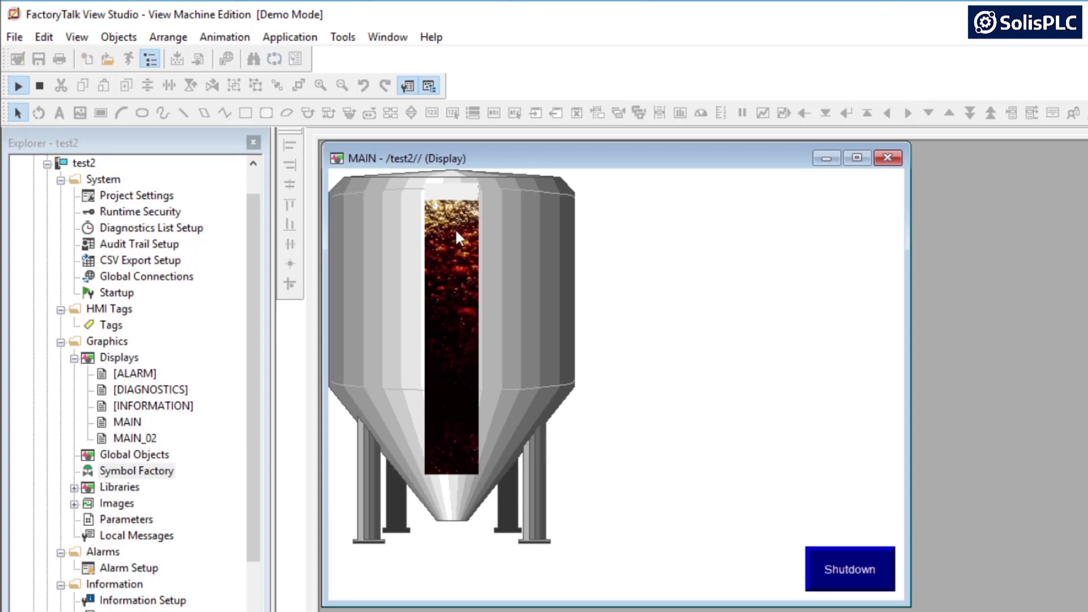
{"action": "left_click", "coordinate": [33, 90]}
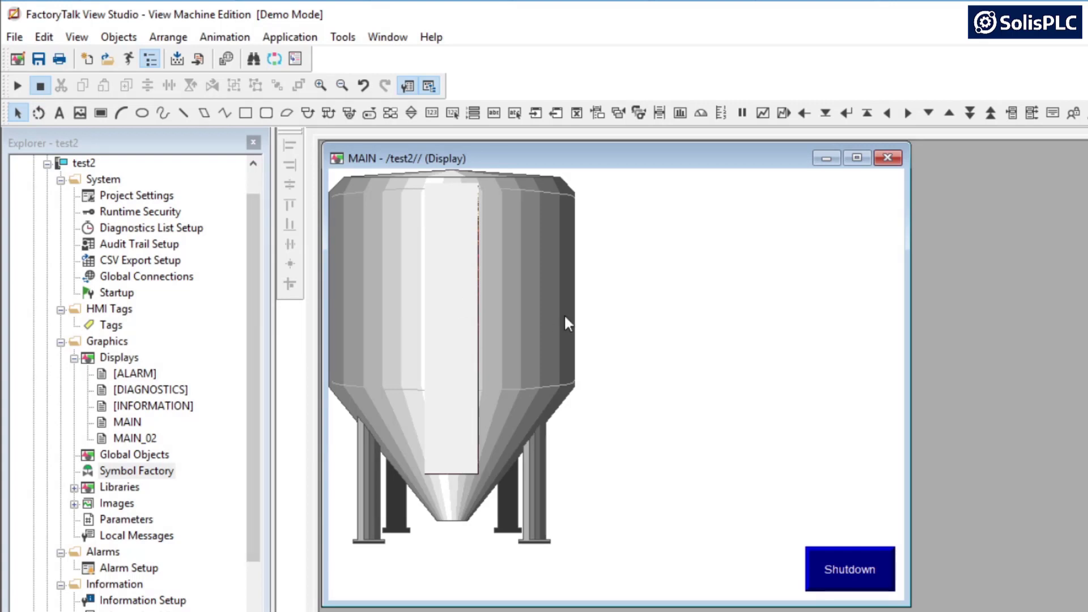
Step: In MAIN's Display Settings, set Maximum Tag Update Rate to 0.05 seconds and apply it, accepting the warning
{"action": "right_click", "coordinate": [624, 302]}
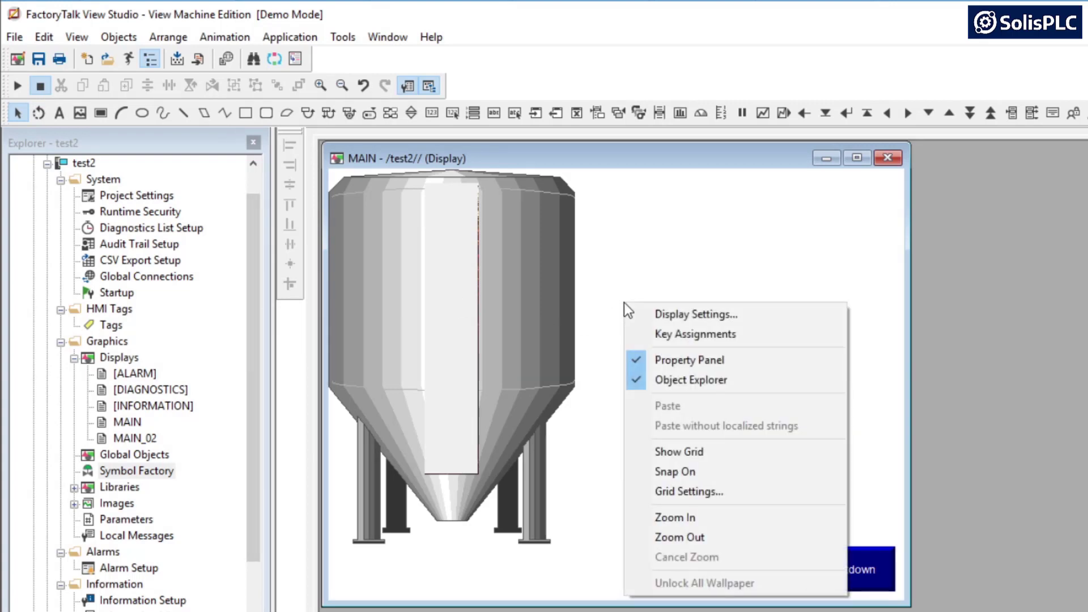
{"action": "left_click", "coordinate": [686, 321]}
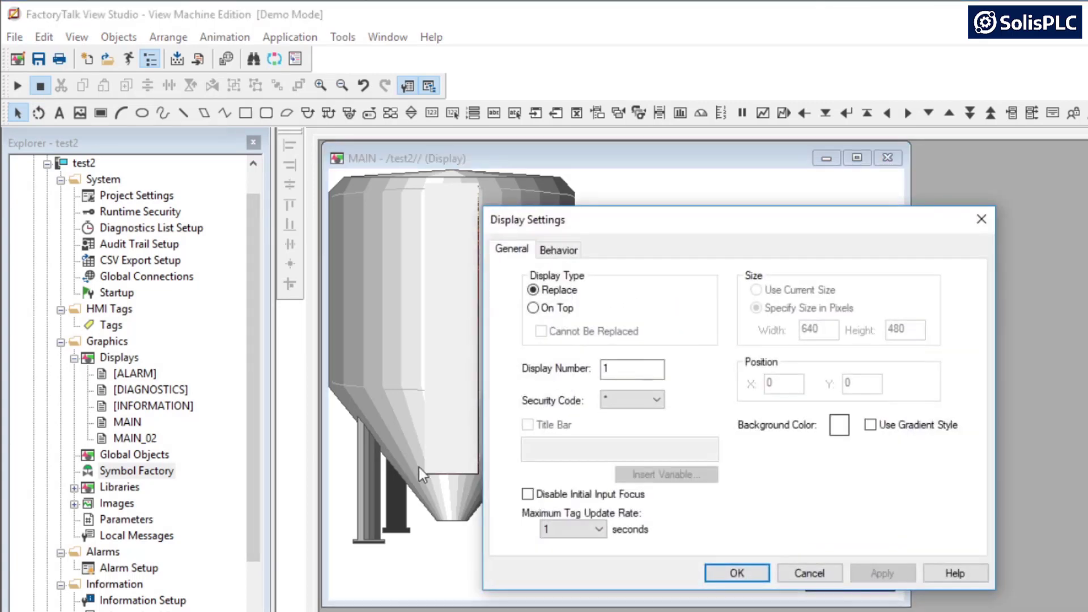
{"action": "left_click", "coordinate": [582, 527]}
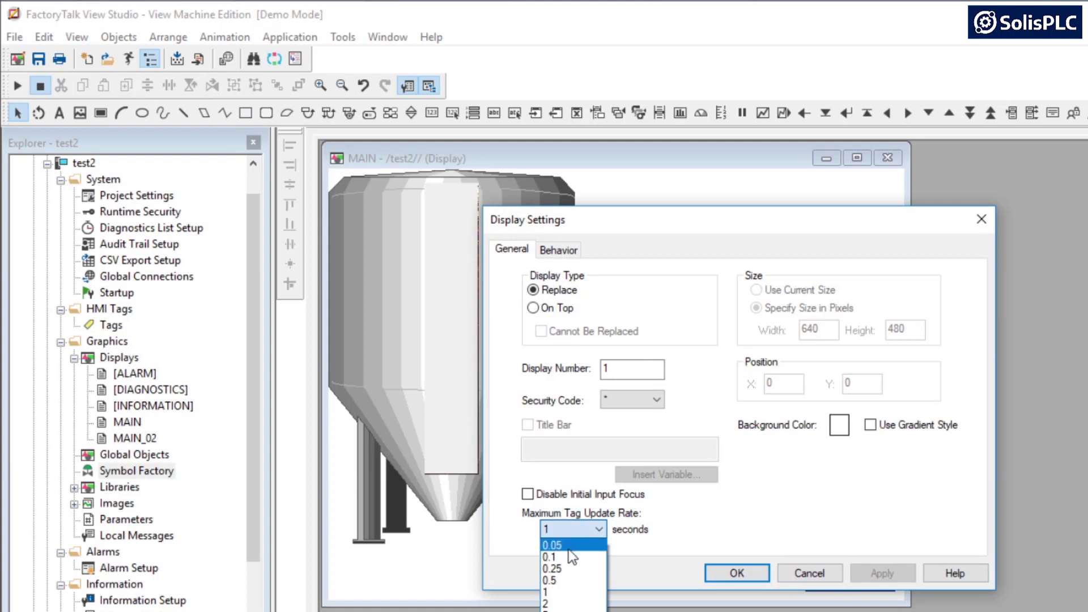
{"action": "left_click", "coordinate": [567, 546]}
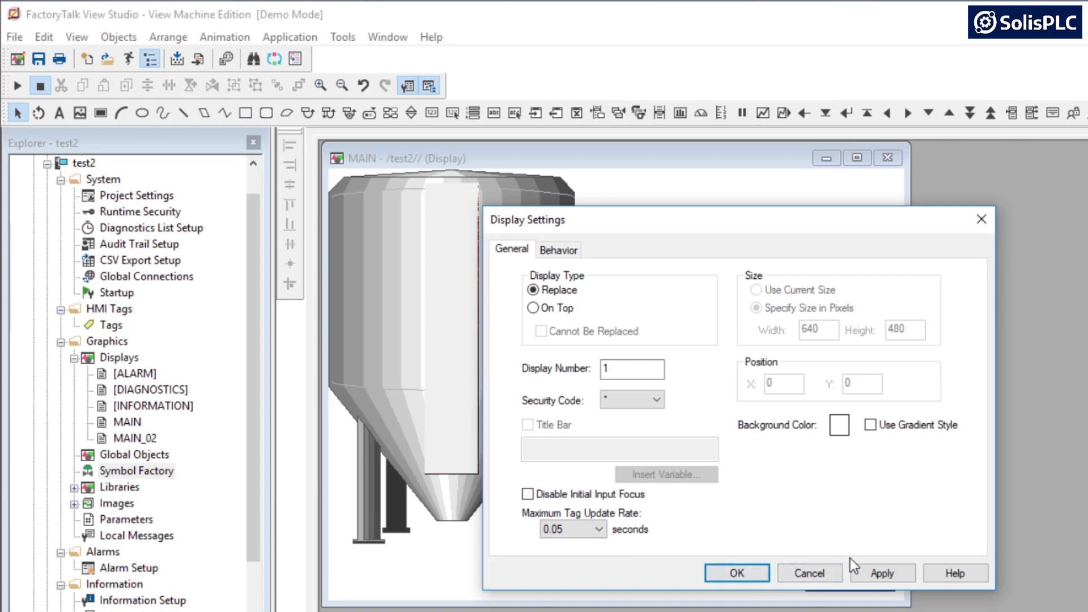
{"action": "left_click", "coordinate": [875, 572]}
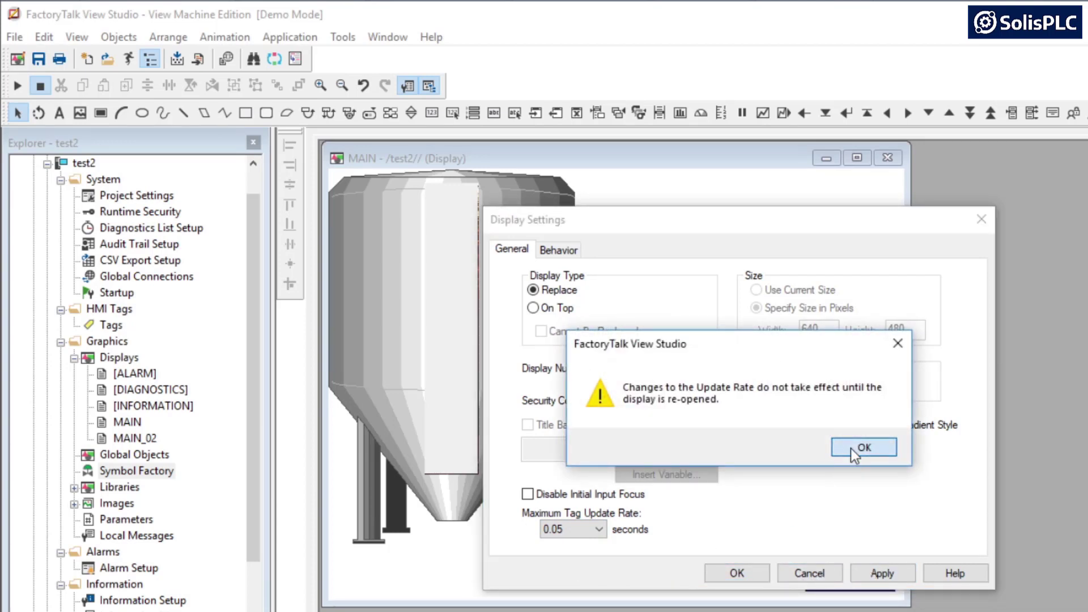
{"action": "left_click", "coordinate": [851, 448]}
{"action": "left_click", "coordinate": [740, 571]}
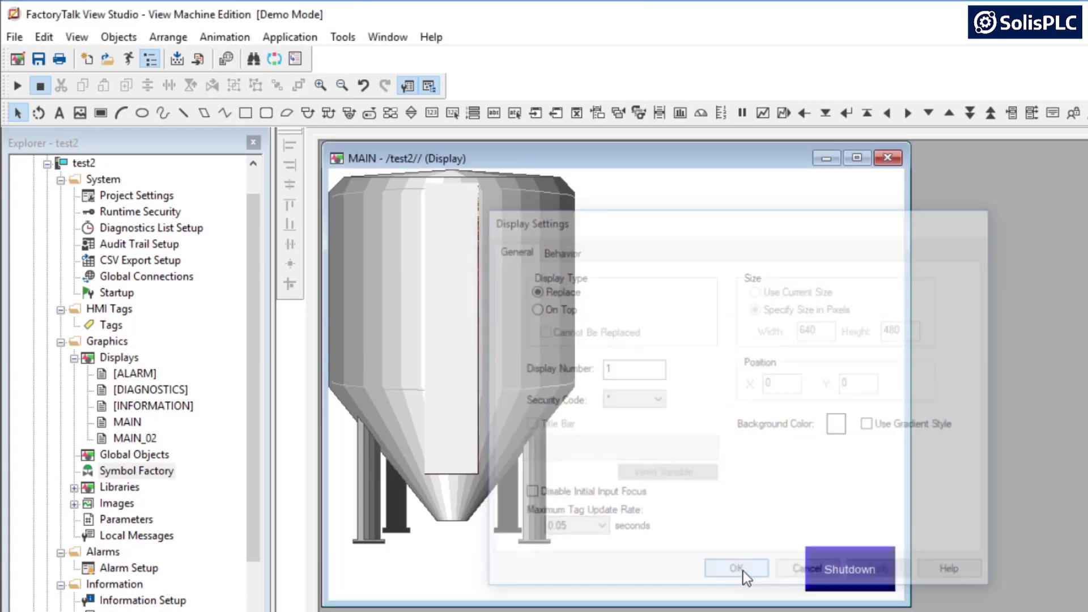
Step: Close and save MAIN, reopen it from Displays, and test-run it to watch the cola fill the tank
{"action": "left_click", "coordinate": [887, 158]}
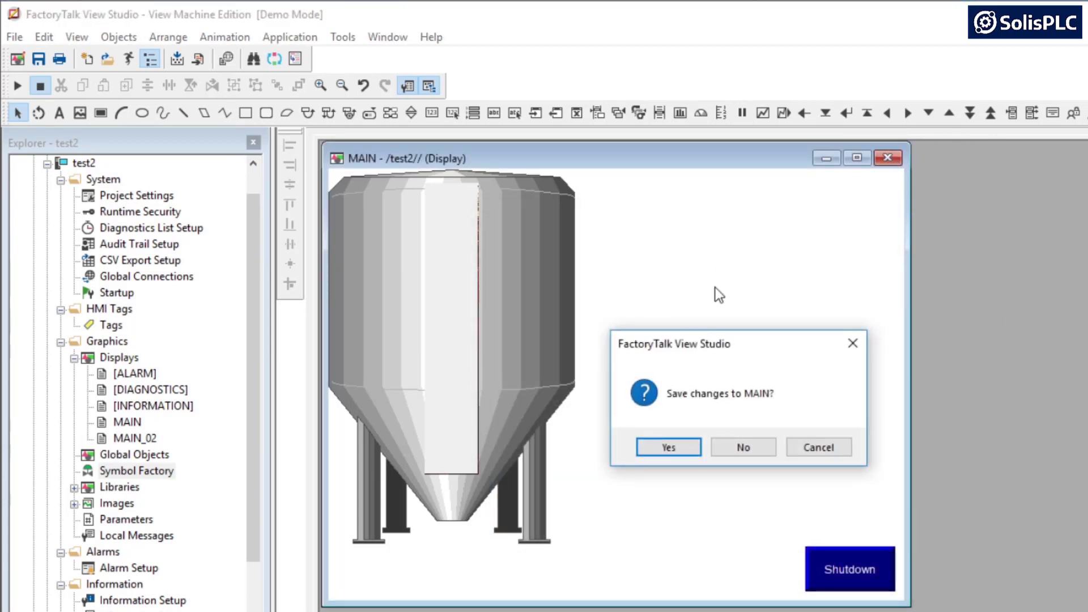
{"action": "left_click", "coordinate": [665, 446]}
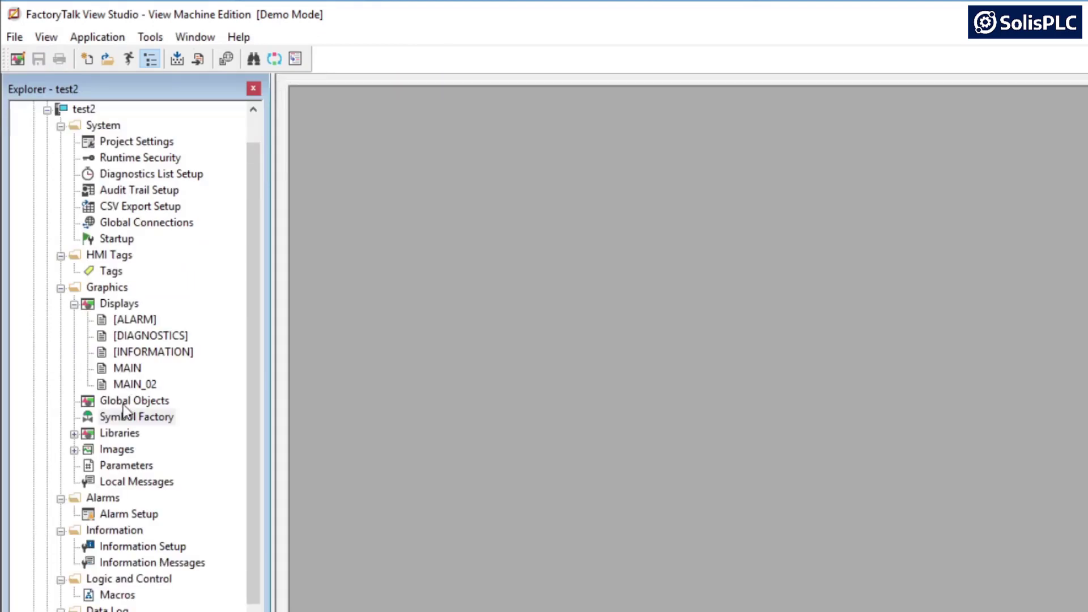
{"action": "double_click", "coordinate": [128, 365]}
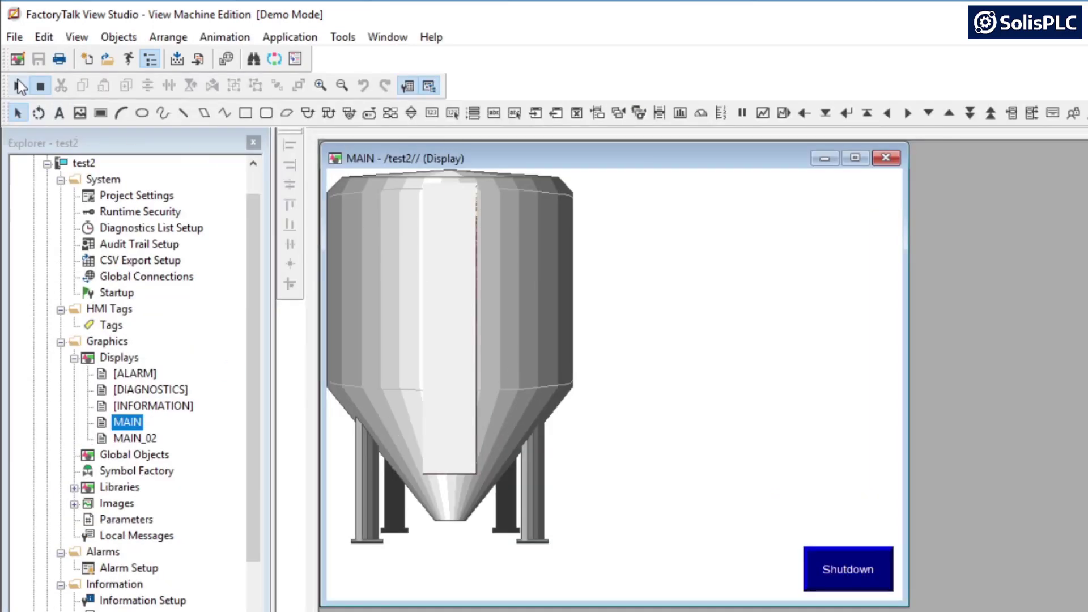
{"action": "left_click", "coordinate": [17, 86]}
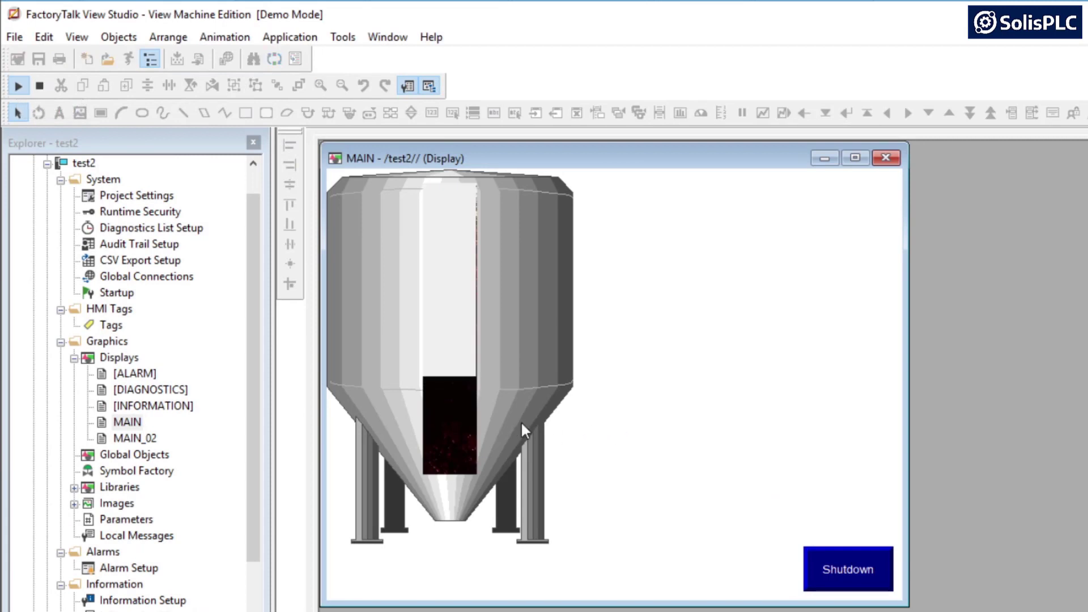